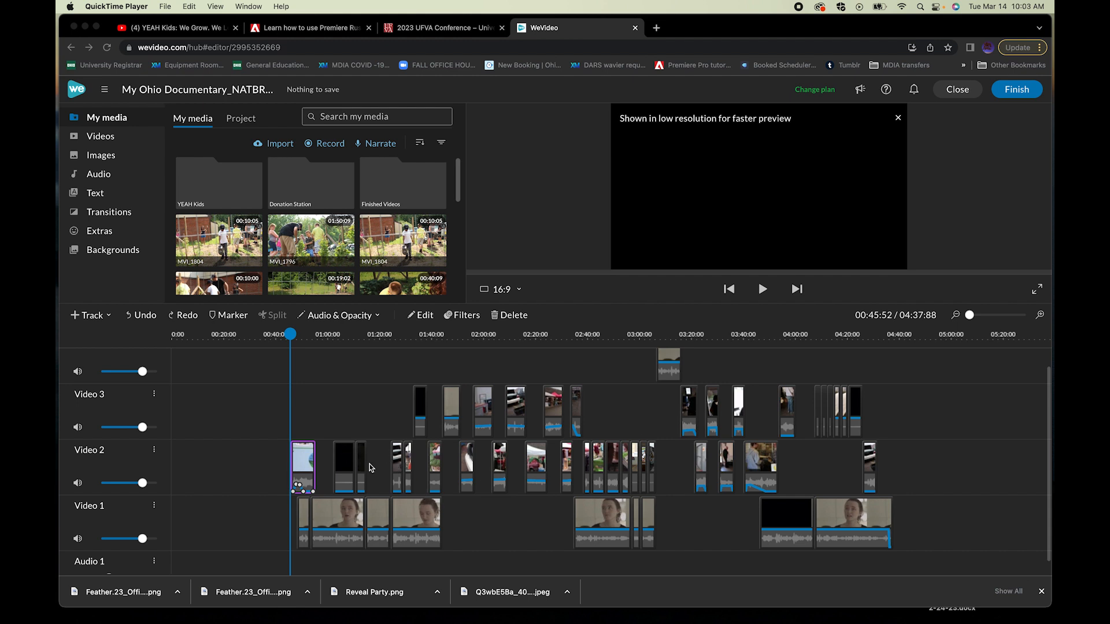
- Open the Donation Station media folder and preview the audio file 199_full_eye-of-the-beholder-2
scroll(456, 500, down, 1)
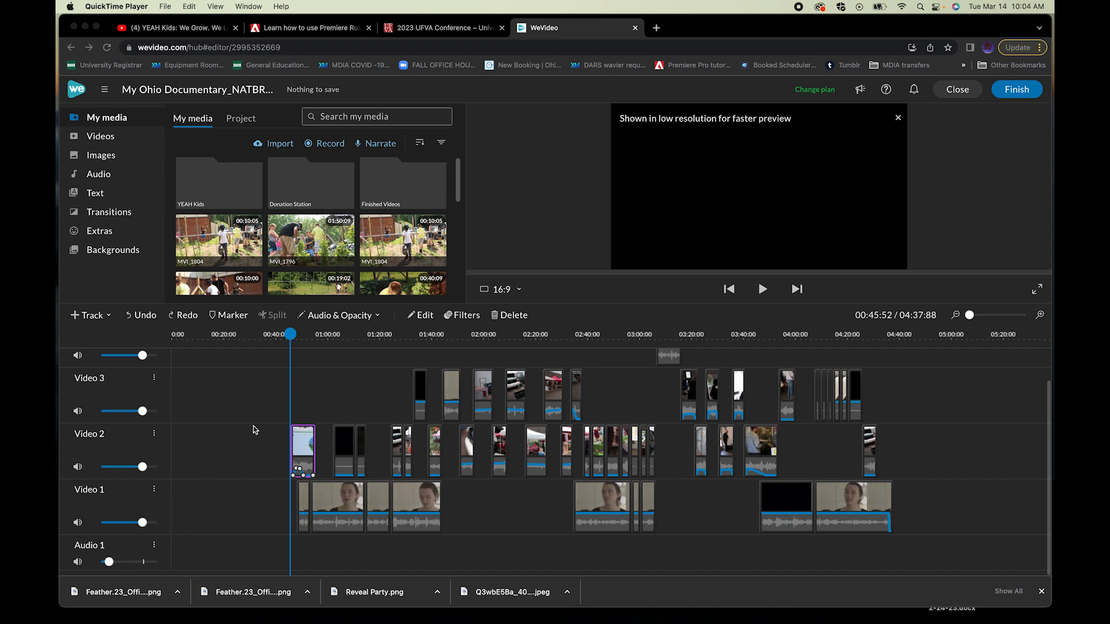
click(314, 177)
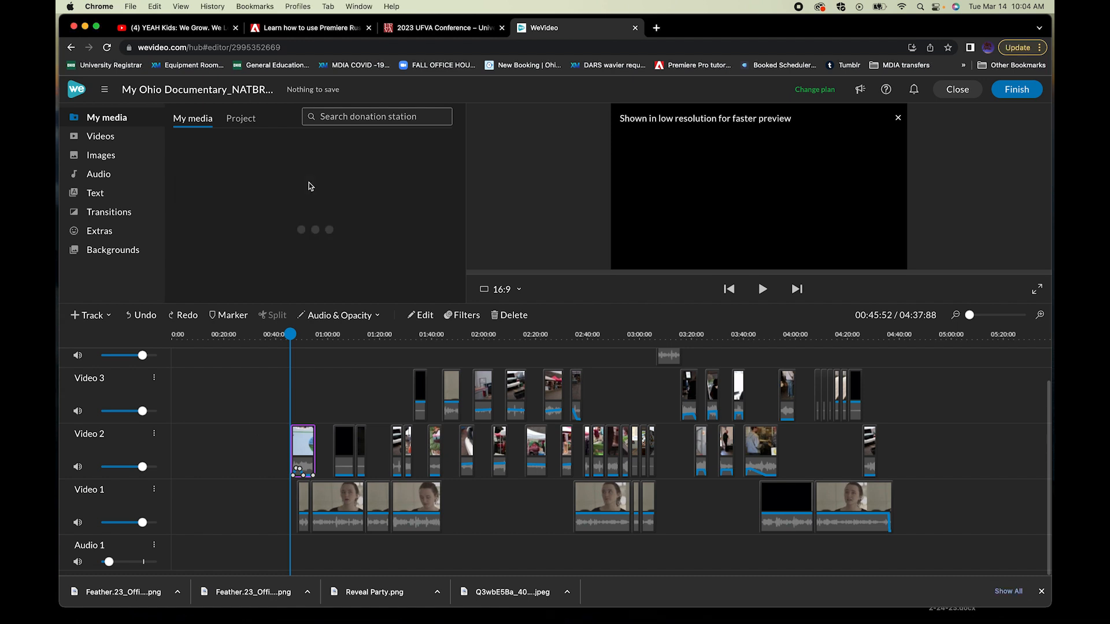
scroll(333, 238, down, 1)
scroll(333, 238, down, 10)
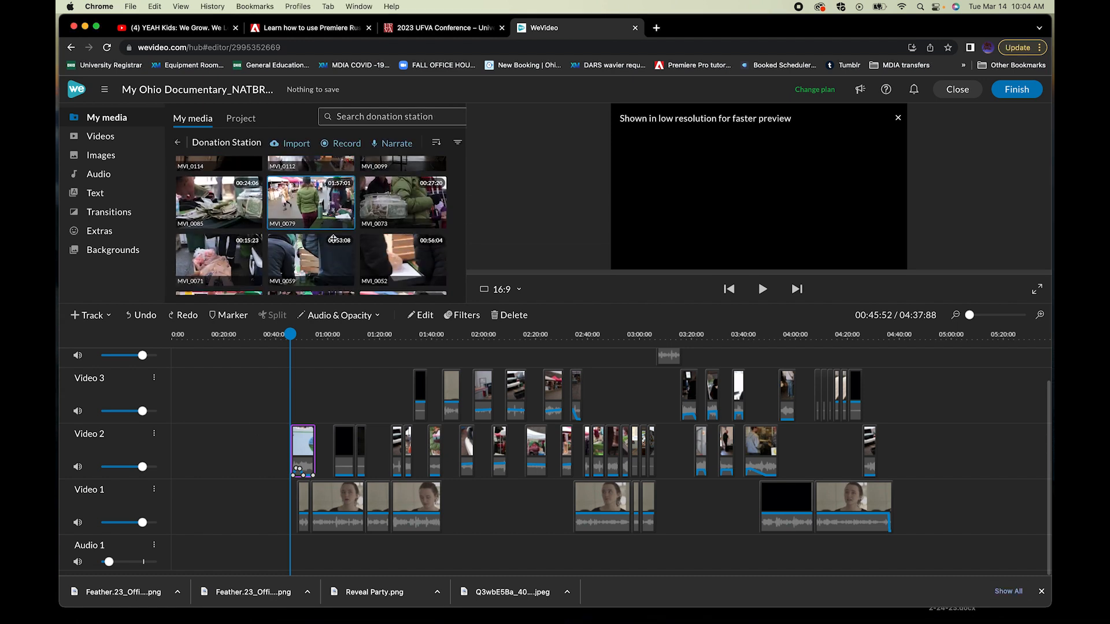
scroll(334, 238, down, 10)
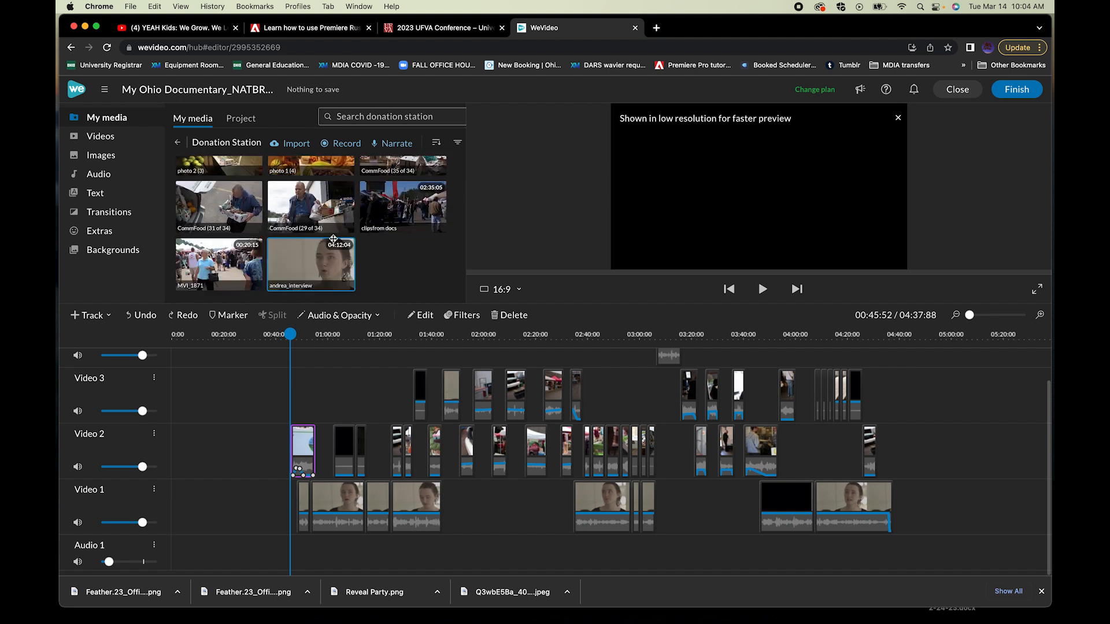
scroll(333, 238, up, 10)
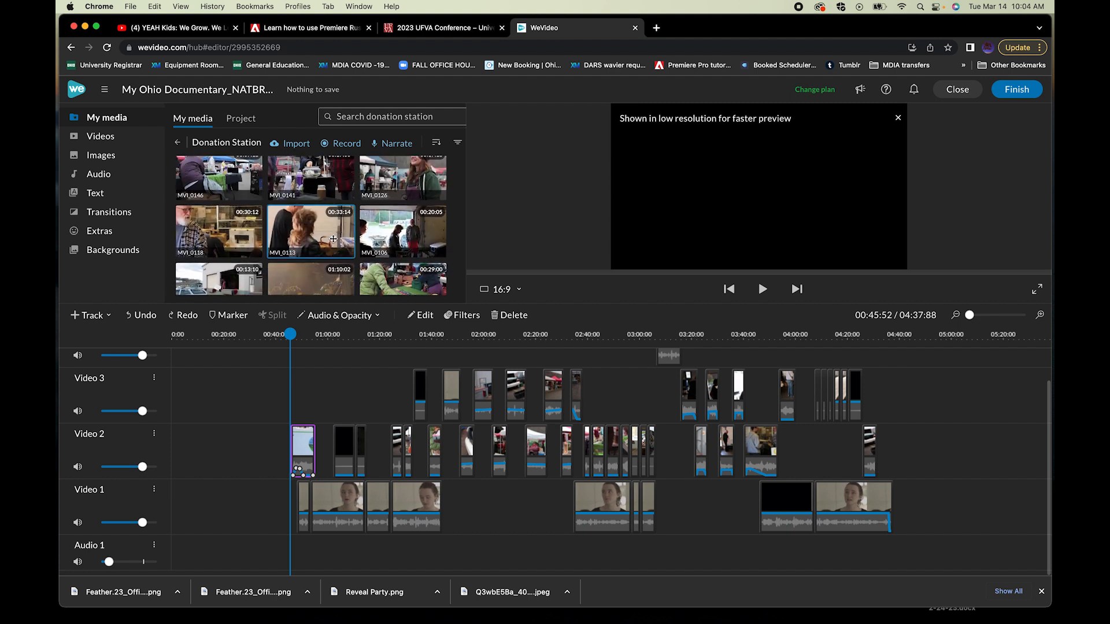
scroll(334, 239, up, 4)
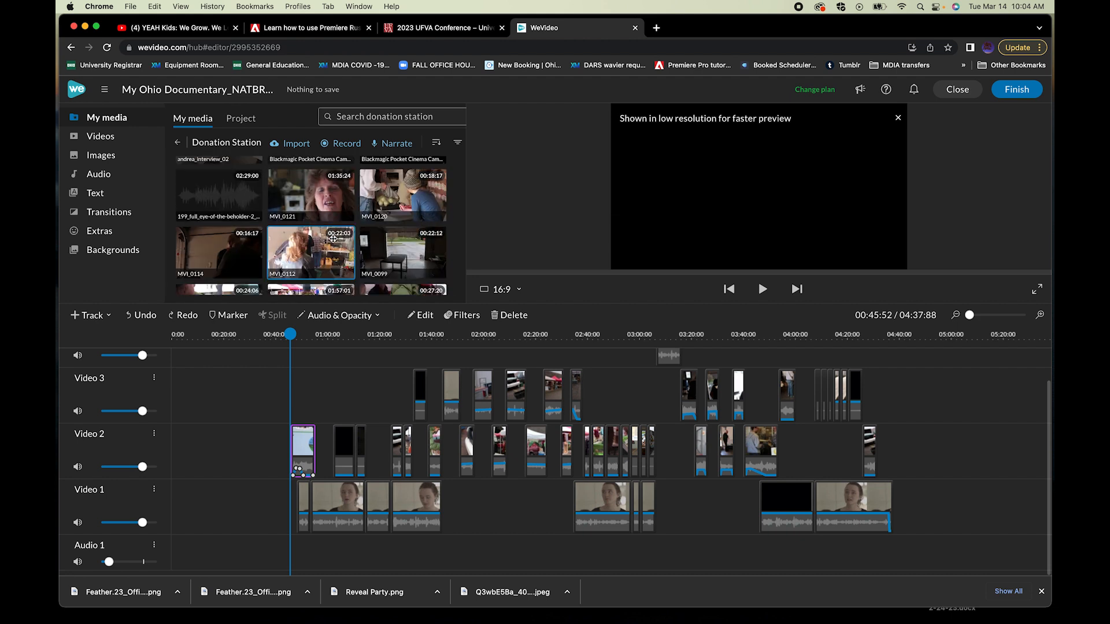
click(242, 198)
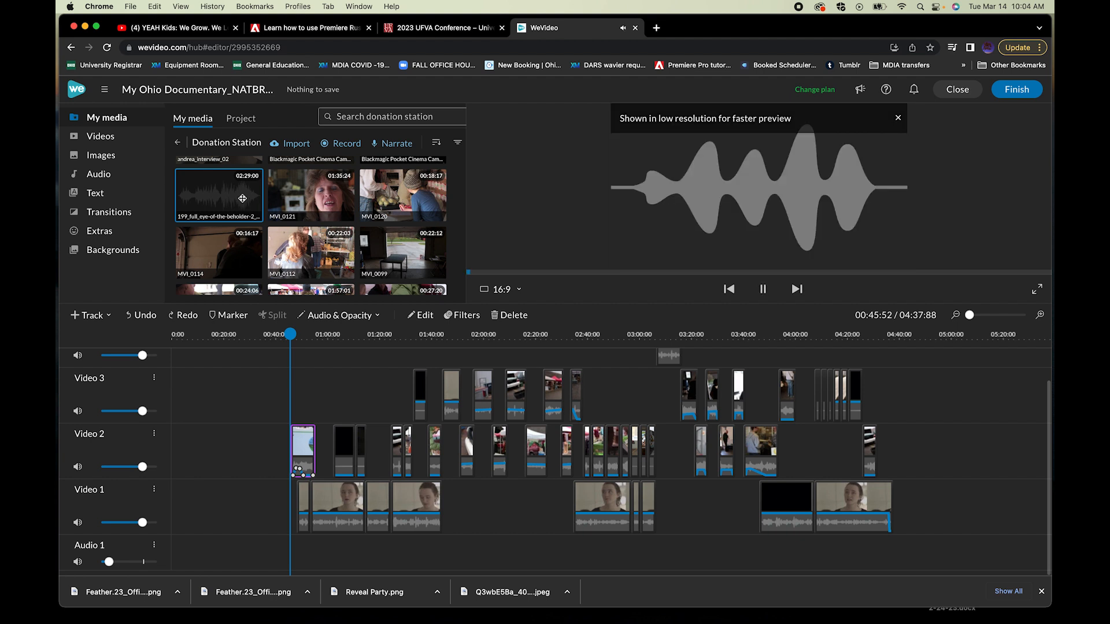
click(762, 291)
- Preview the stock music tracks Changes and Uplifting Upbeat and look through the Dark and Relaxing categories
click(98, 175)
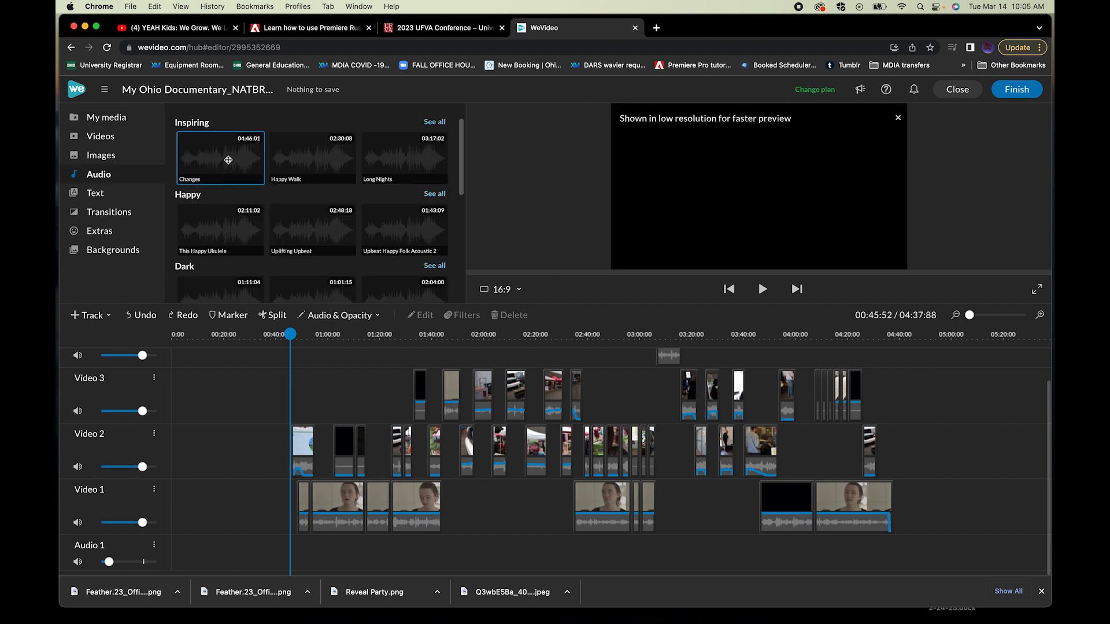
click(228, 160)
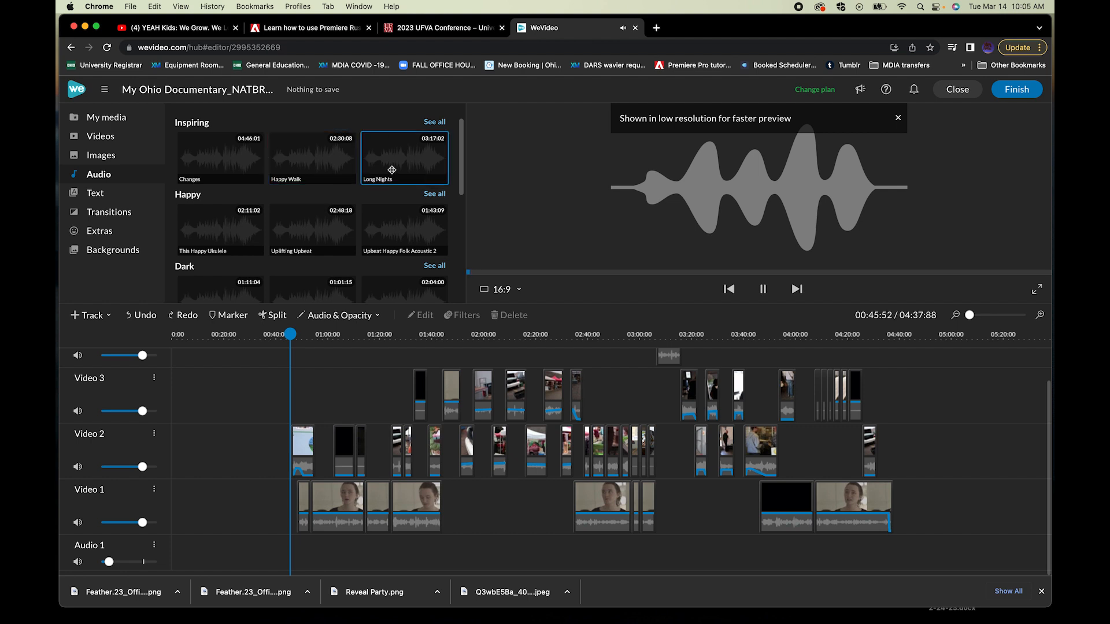
click(763, 289)
click(281, 250)
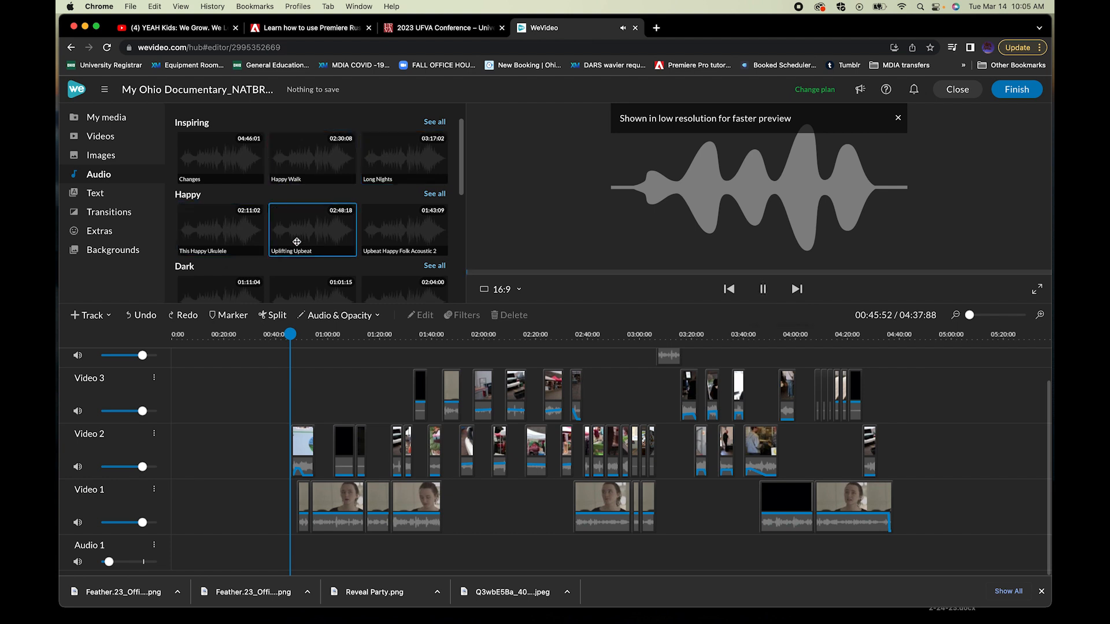
click(763, 289)
scroll(331, 231, down, 4)
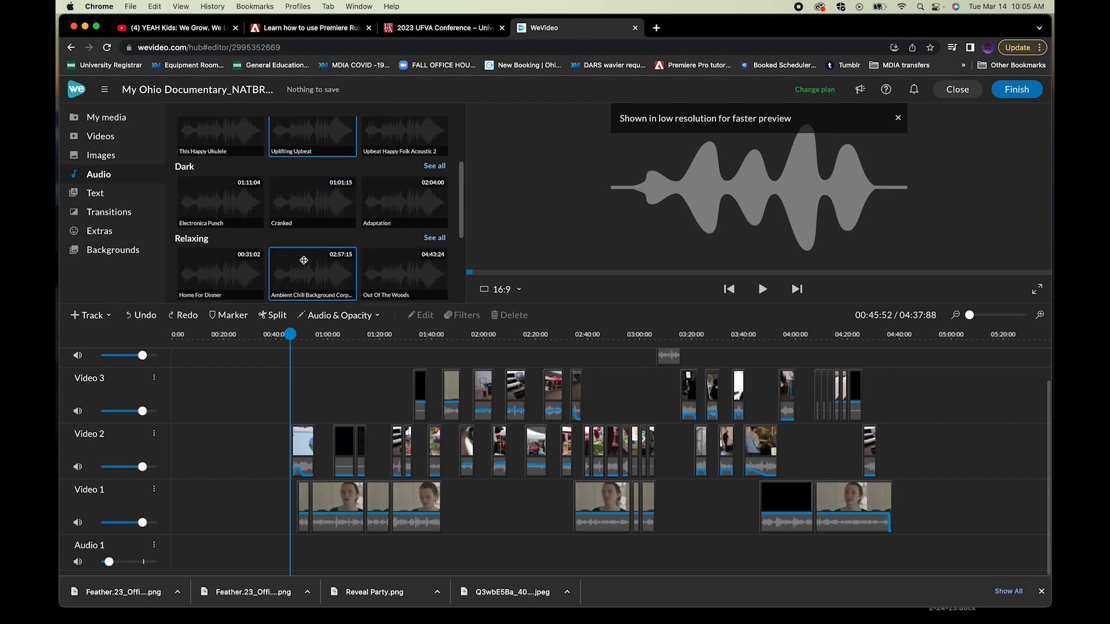
- Add the audio file 199_full_eye-of-the-beholder-2 from Donation Station to Audio 1 at the start of the timeline
click(116, 119)
click(300, 197)
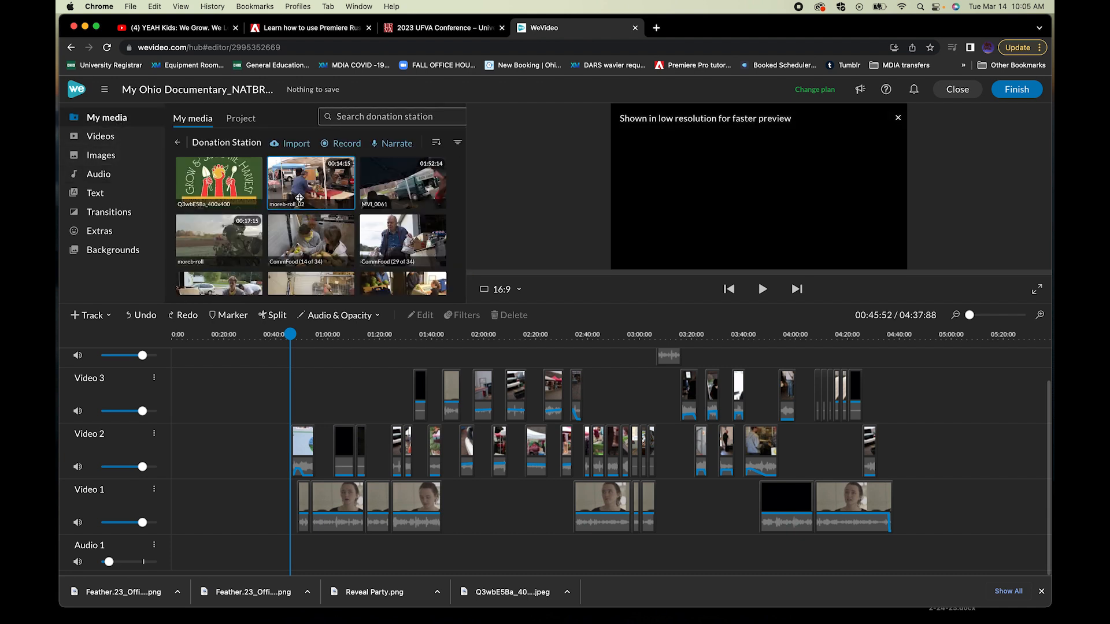
scroll(294, 235, down, 3)
scroll(294, 236, down, 5)
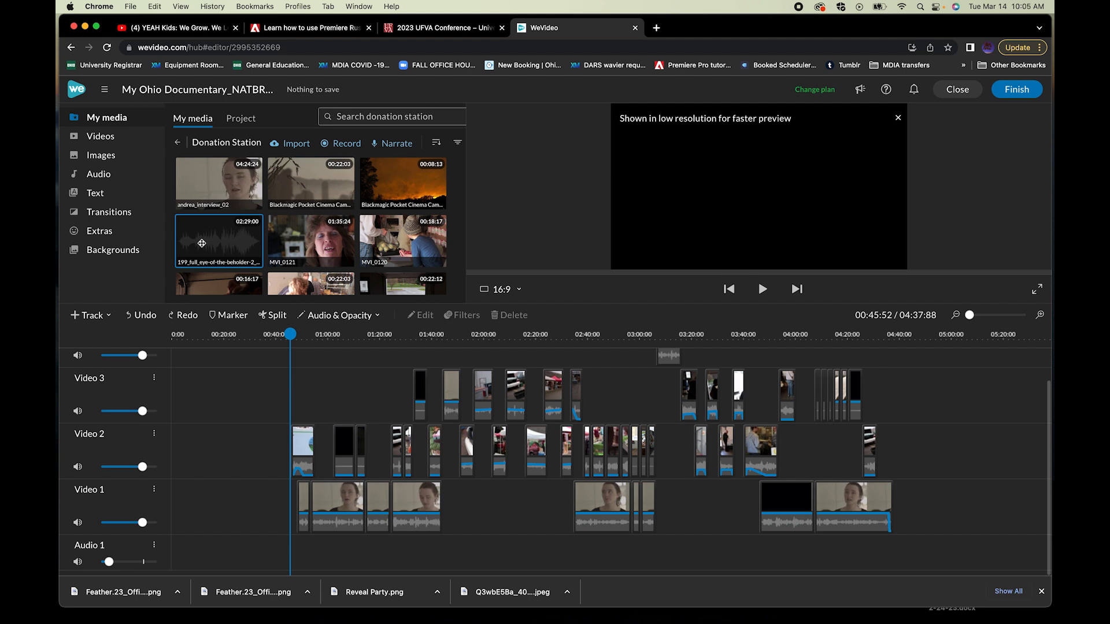
drag(201, 238, 209, 550)
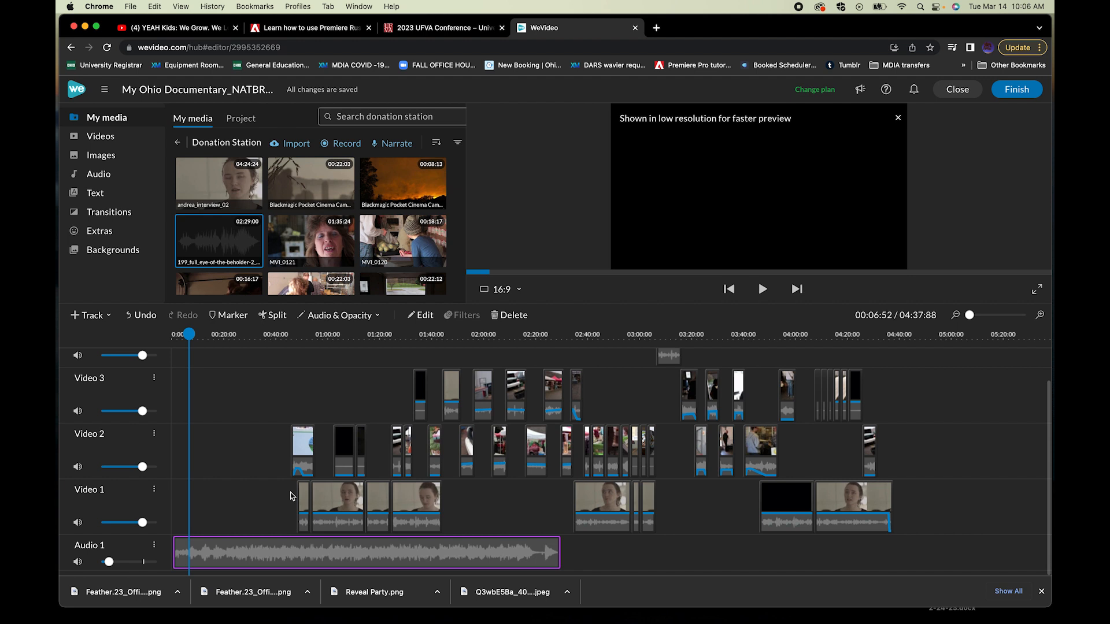
- Show the audio level on Audio 1 and lower the music's volume to about 40% at both its start and end
click(155, 545)
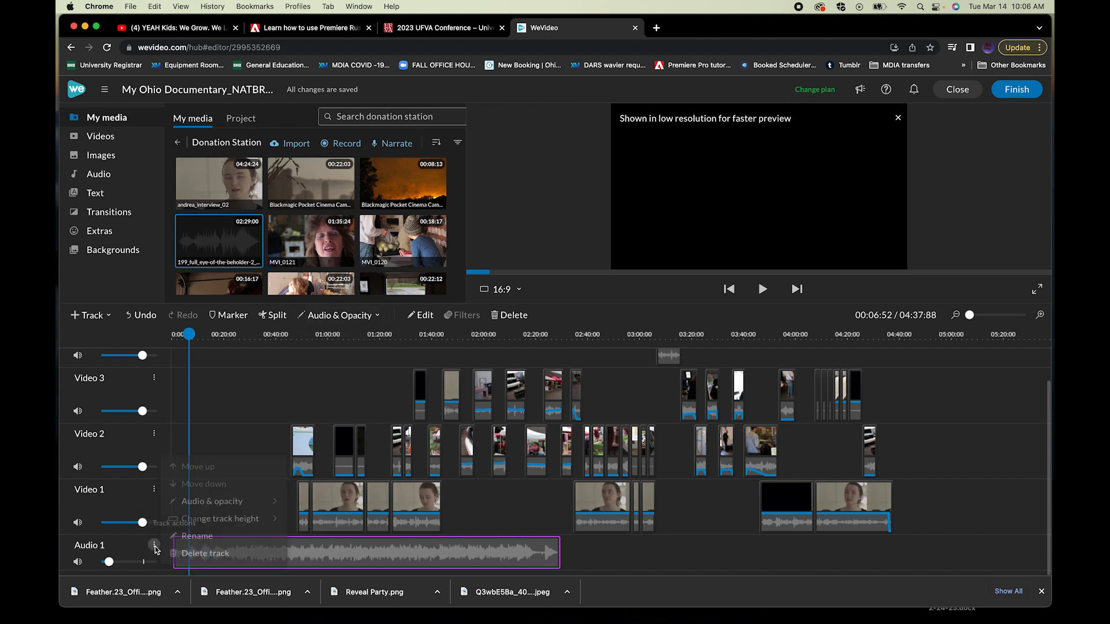
mouse_move(208, 500)
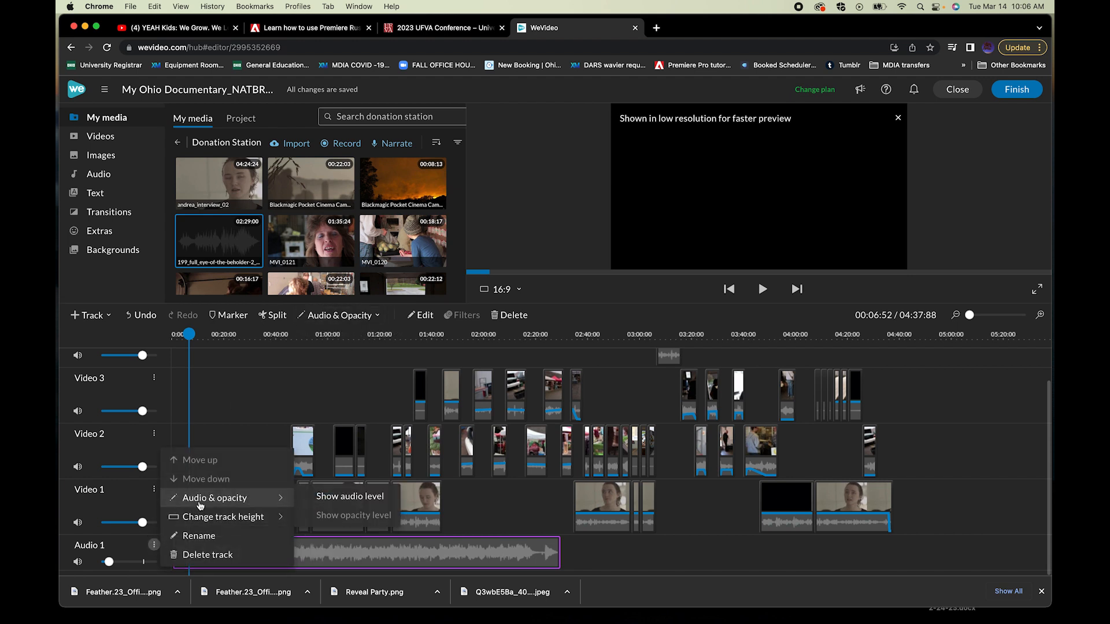
click(337, 497)
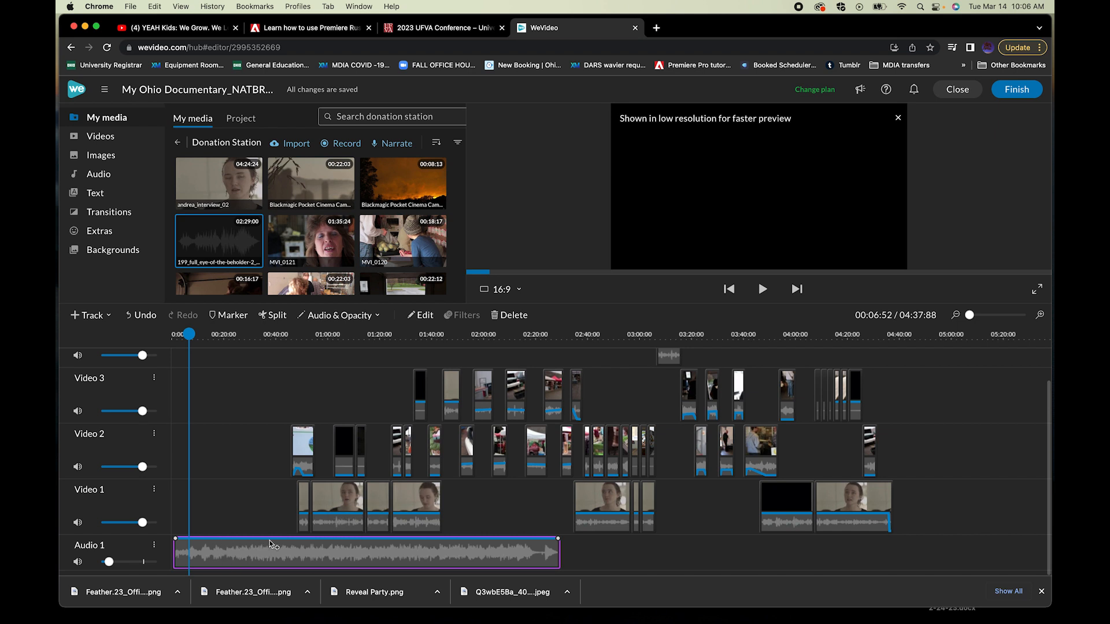
mouse_move(177, 540)
drag(177, 541, 176, 555)
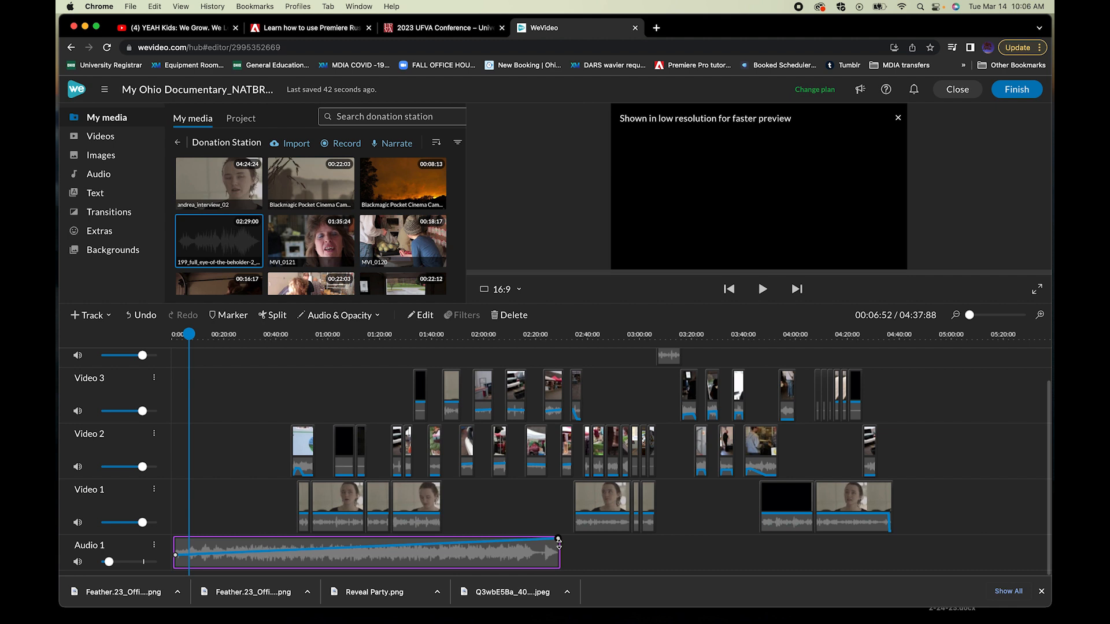
drag(558, 539, 558, 557)
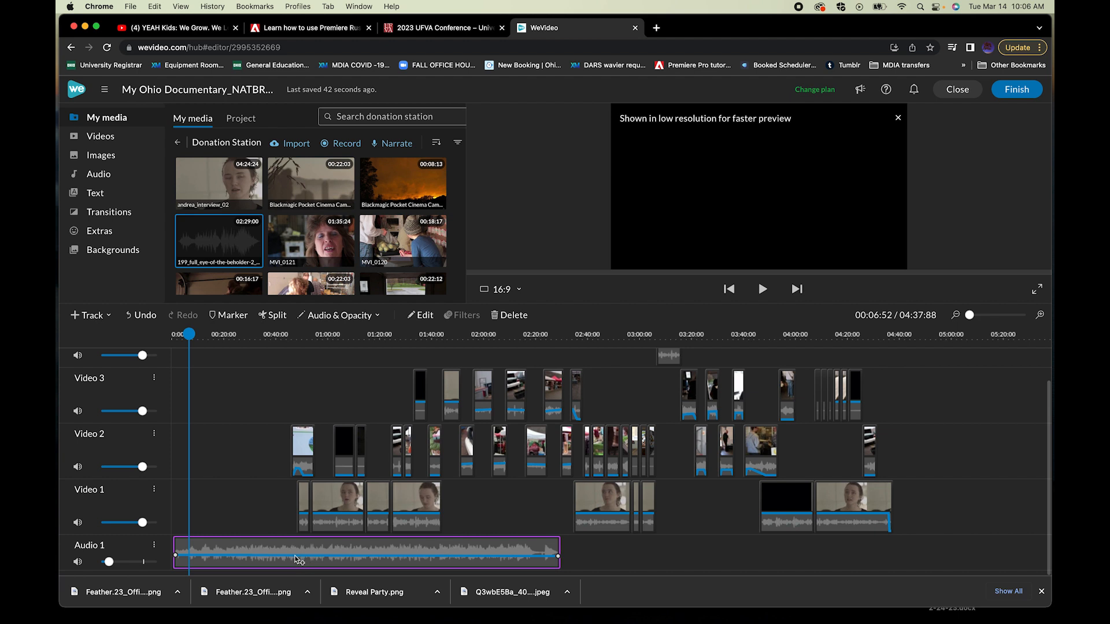
- Add two neighbouring volume keyframes to the music near 00:45 and drop its level to nearly silent from the second keyframe to the end
click(289, 556)
click(297, 556)
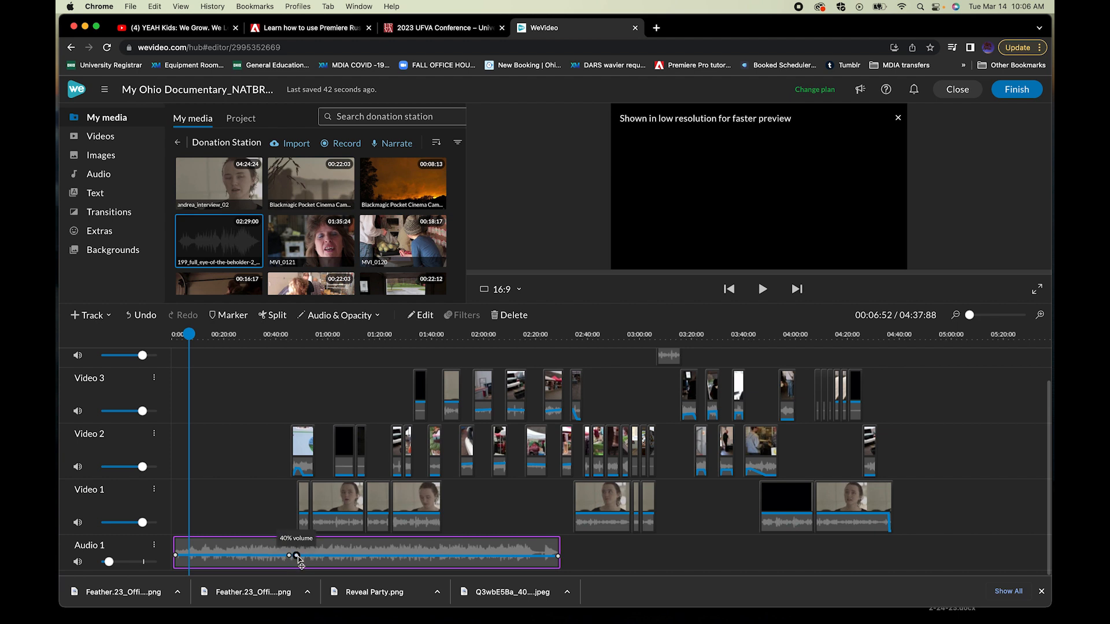
drag(298, 556, 298, 567)
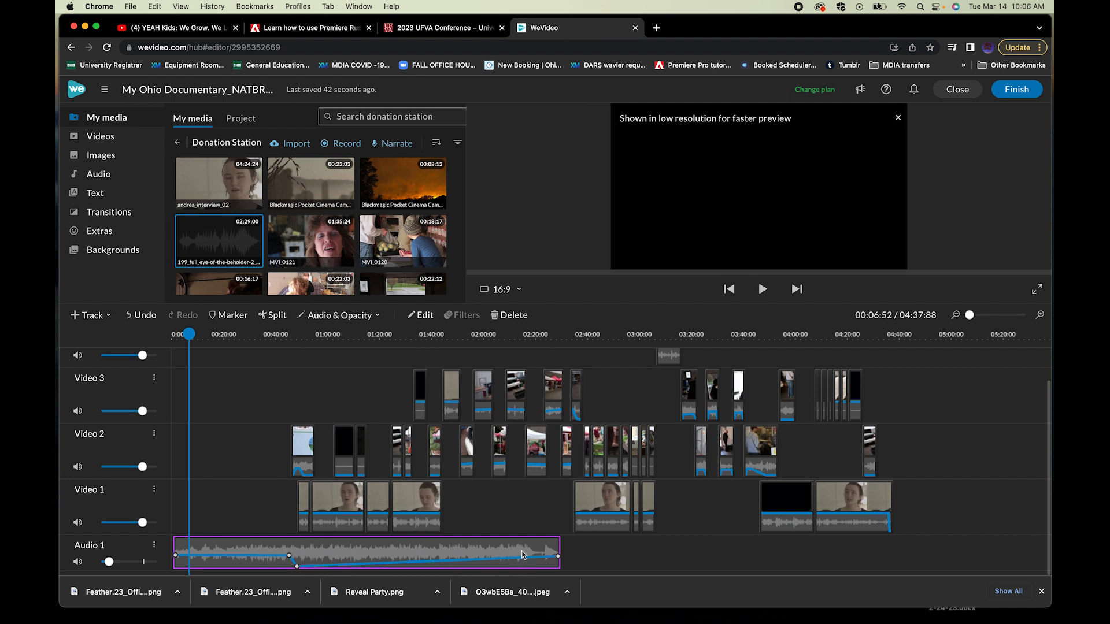
drag(558, 556, 558, 567)
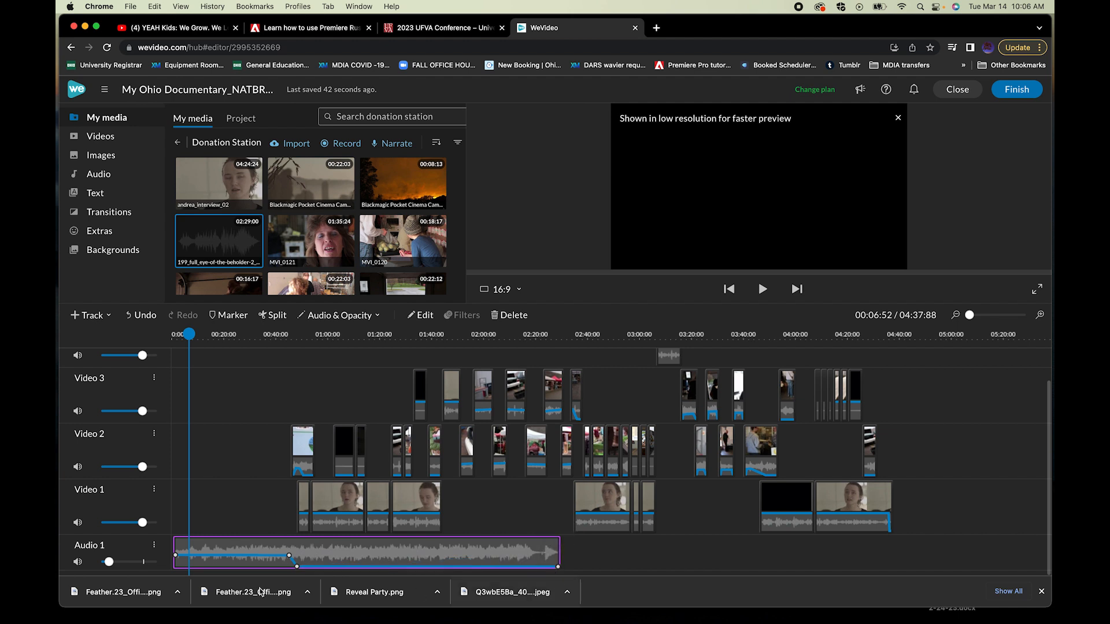
- Play the timeline across the music's volume drop near 00:45, where the interview begins
click(289, 334)
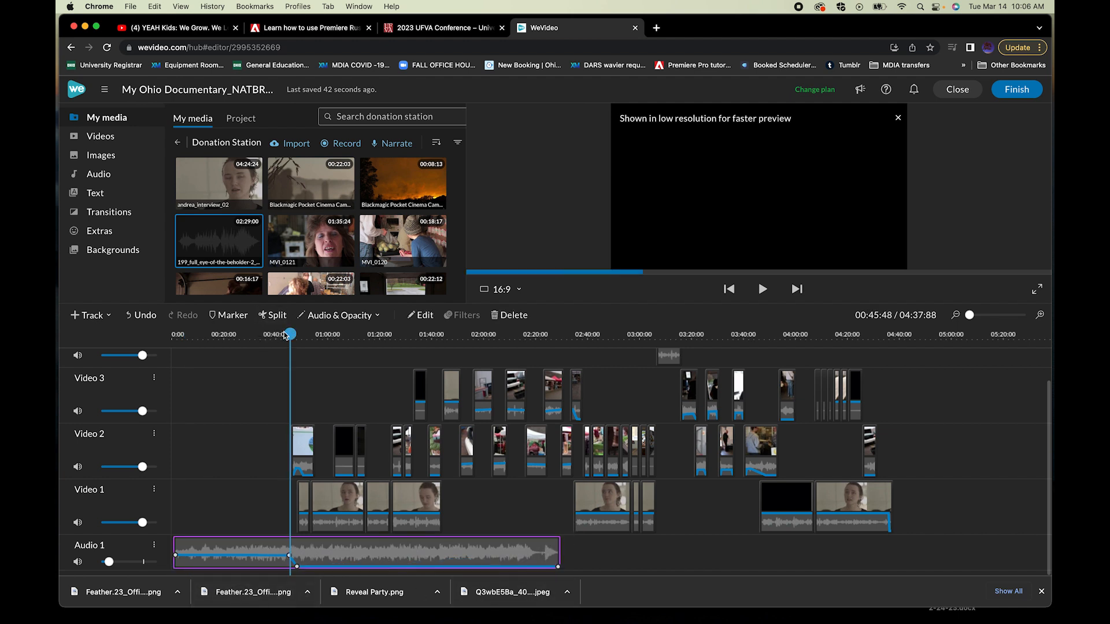
drag(284, 336, 282, 333)
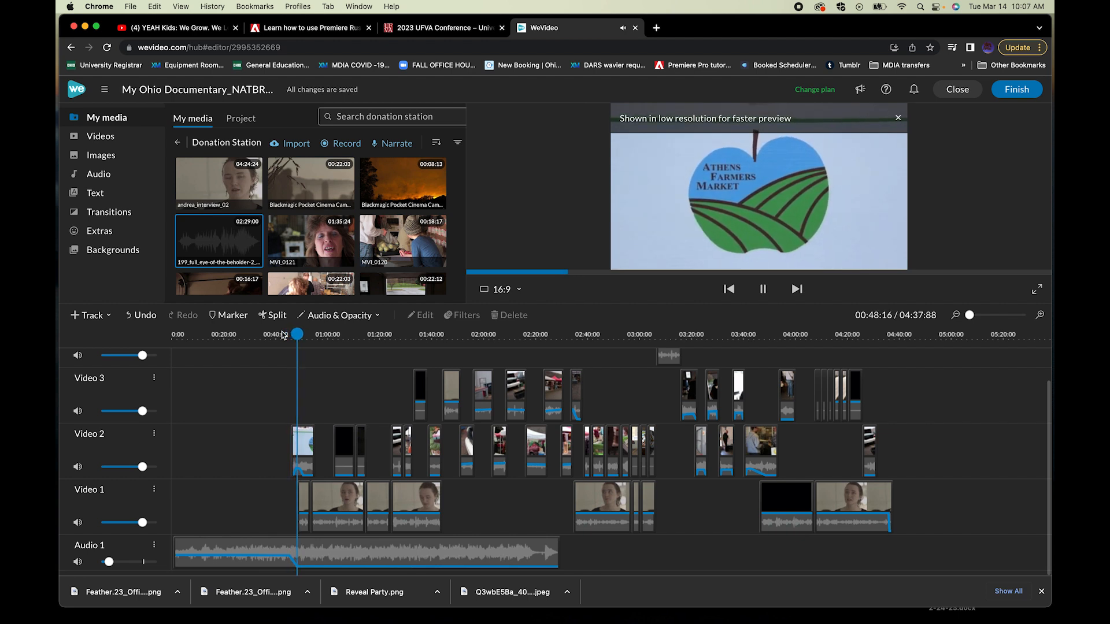
key(space)
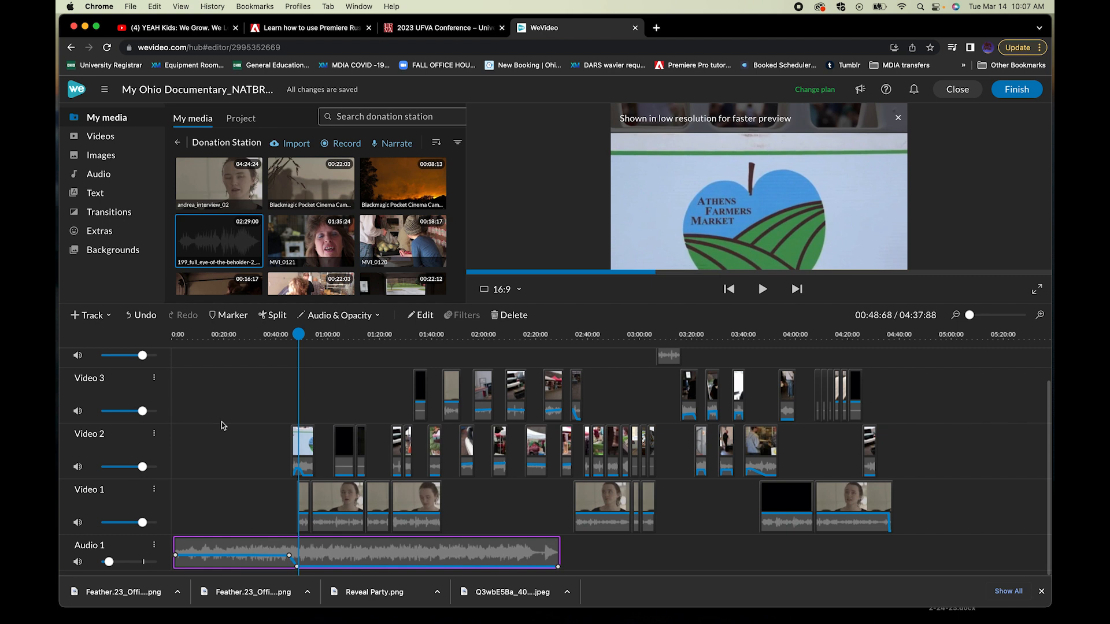
scroll(346, 256, up, 3)
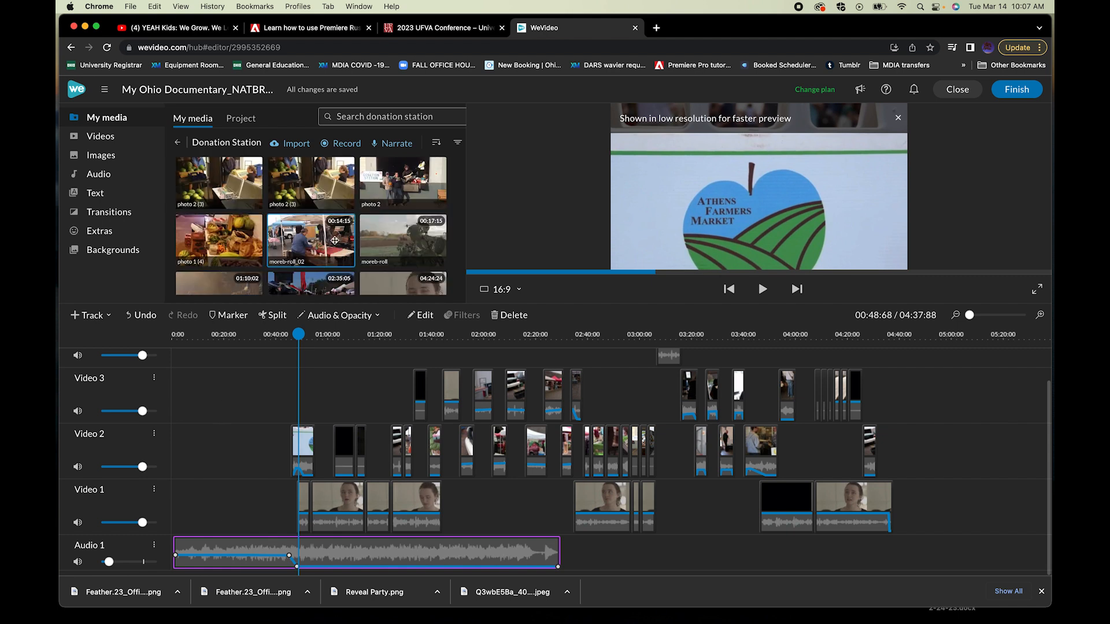
scroll(335, 241, down, 10)
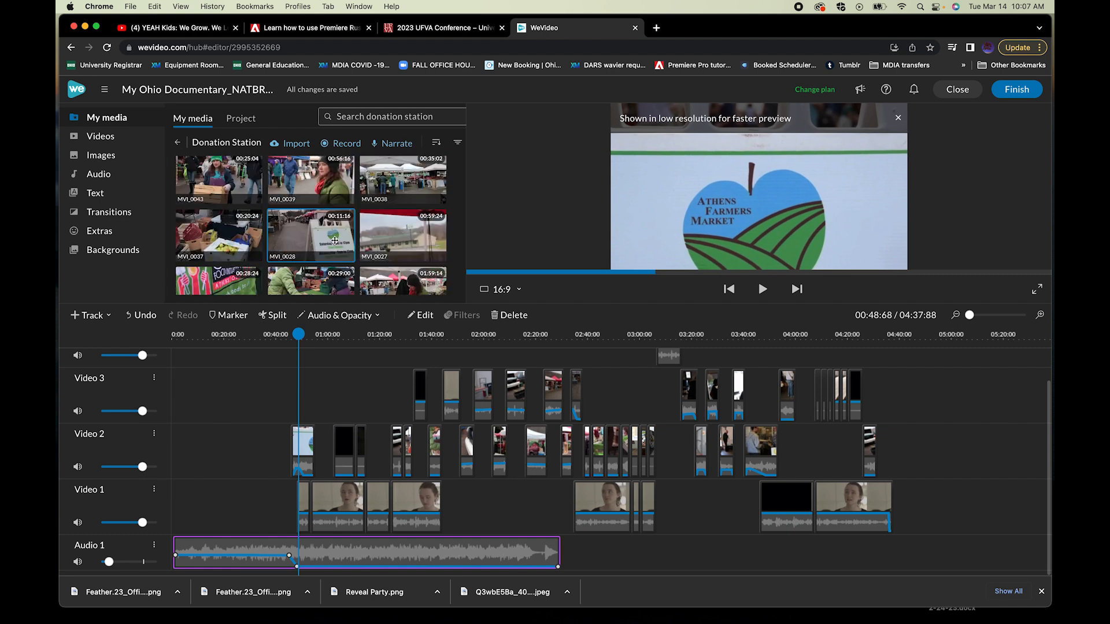
drag(312, 215, 182, 393)
click(176, 333)
key(space)
key(space)
click(222, 390)
key(Delete)
drag(220, 208, 199, 450)
click(182, 333)
drag(186, 332, 212, 333)
click(222, 451)
key(Delete)
- Preview the 22-second Blackmagic Pocket Cinema clip from the media library, jumping ahead in the footage
click(313, 209)
click(762, 289)
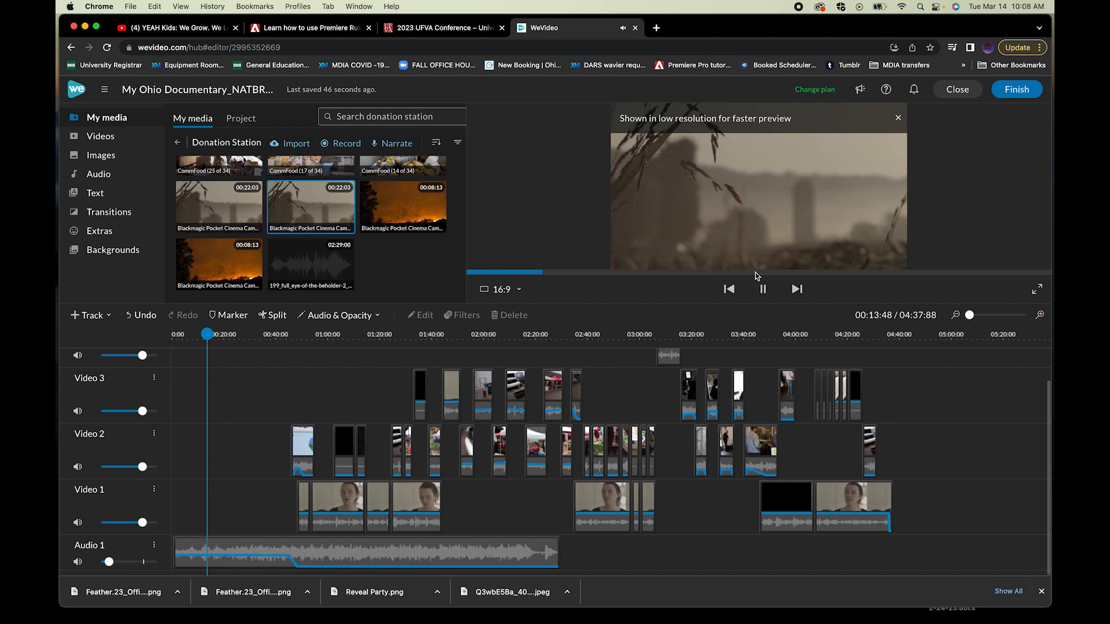
click(833, 272)
click(762, 289)
- Place the 22-second Blackmagic Pocket Cinema clip on Video 2, trim off its beginning, and move the remainder to the timeline start
drag(312, 209, 197, 451)
drag(188, 334, 210, 335)
click(219, 448)
click(272, 315)
click(190, 445)
key(Delete)
drag(219, 446, 181, 446)
click(174, 334)
- Split the opening clip on Video 2 at 00:07:48 and delete the part after the cut
key(space)
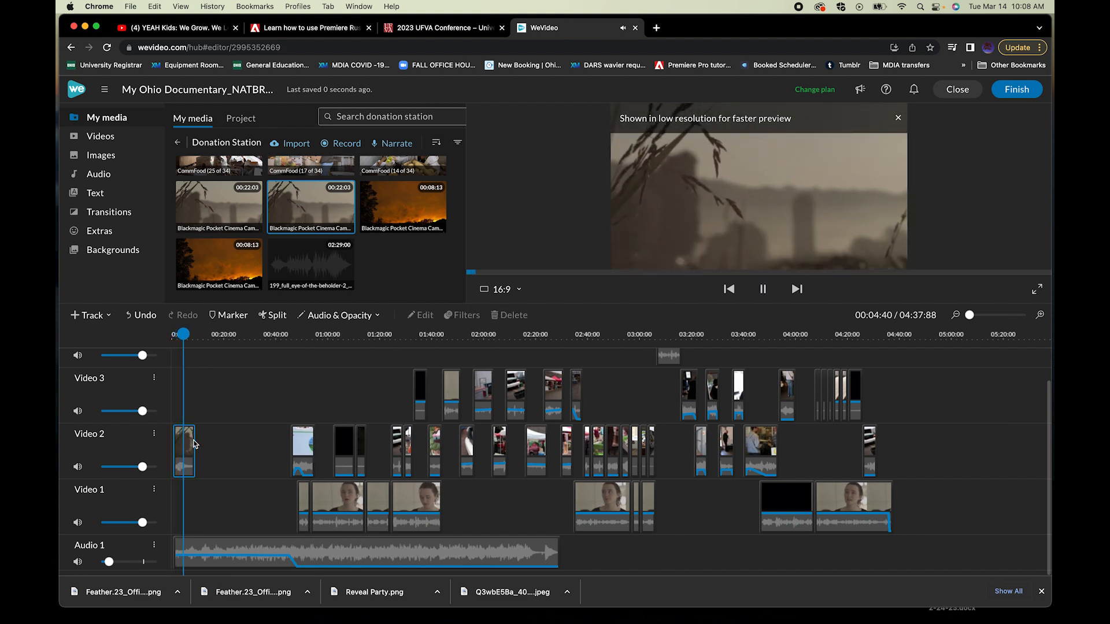
key(space)
double_click(1040, 315)
click(276, 315)
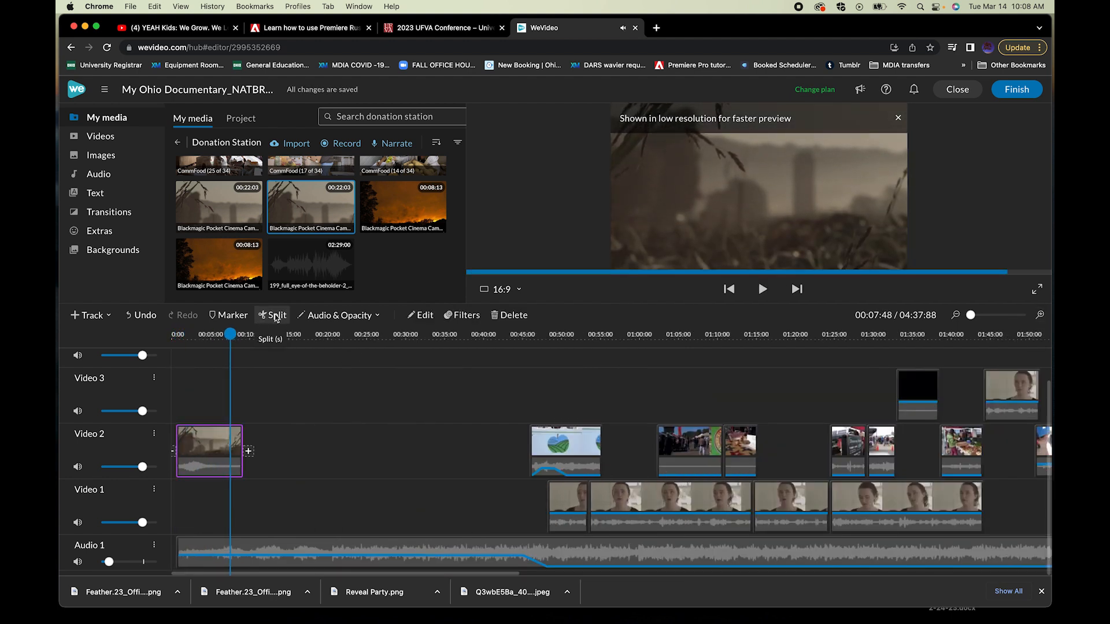
click(238, 447)
key(Delete)
- Place the farm sequence clip on Video 3, cut off its first part, and move the remainder to 00:07:48
scroll(298, 227, down, 10)
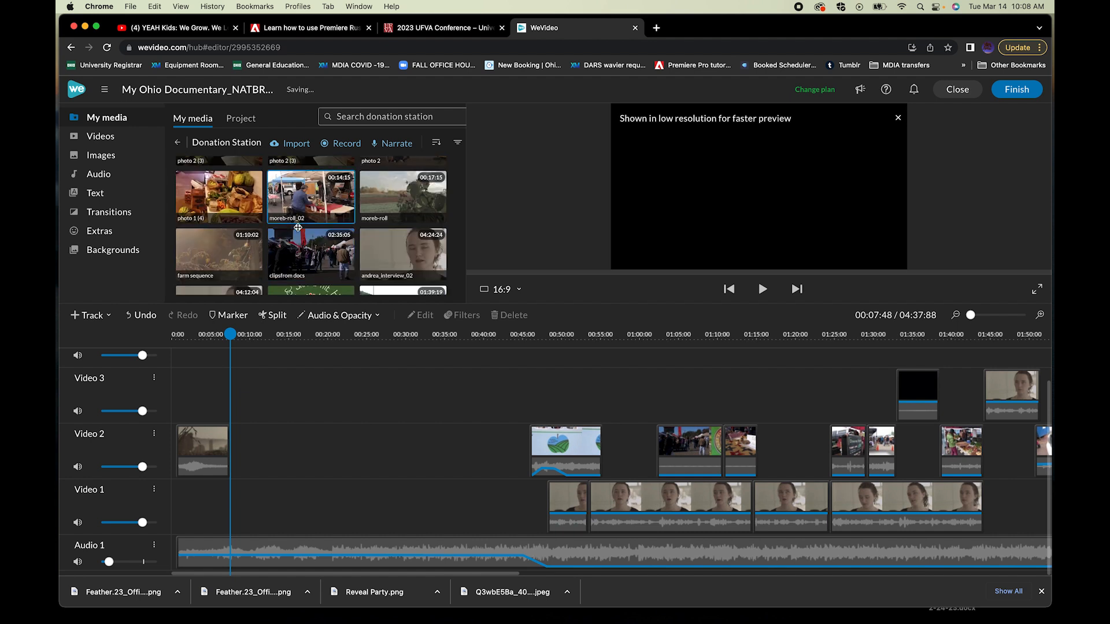
drag(224, 175, 236, 419)
click(676, 335)
click(272, 315)
click(483, 421)
key(Delete)
click(721, 429)
drag(721, 428, 272, 431)
- Split the farm sequence clip on Video 3 near the 10-second mark and delete the part after the cut
key(space)
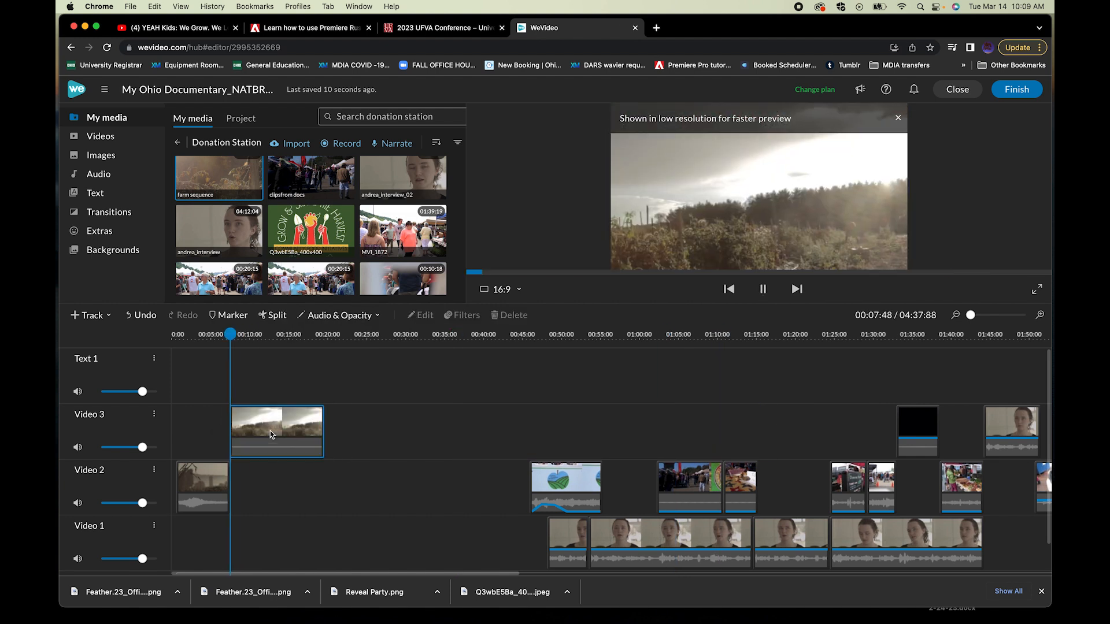
click(254, 453)
click(268, 318)
click(289, 431)
key(Delete)
- Hide and redisplay the Video 2 track's audio level, and lower the opening clip's volume to 0% along its whole length
click(245, 432)
click(198, 484)
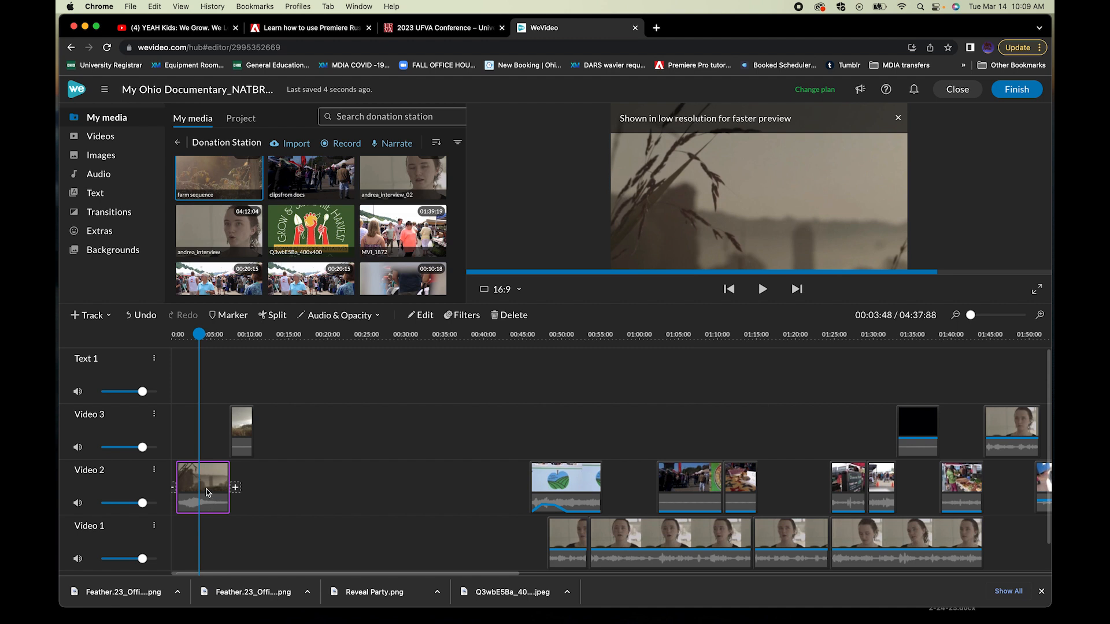
click(154, 471)
mouse_move(219, 496)
click(352, 496)
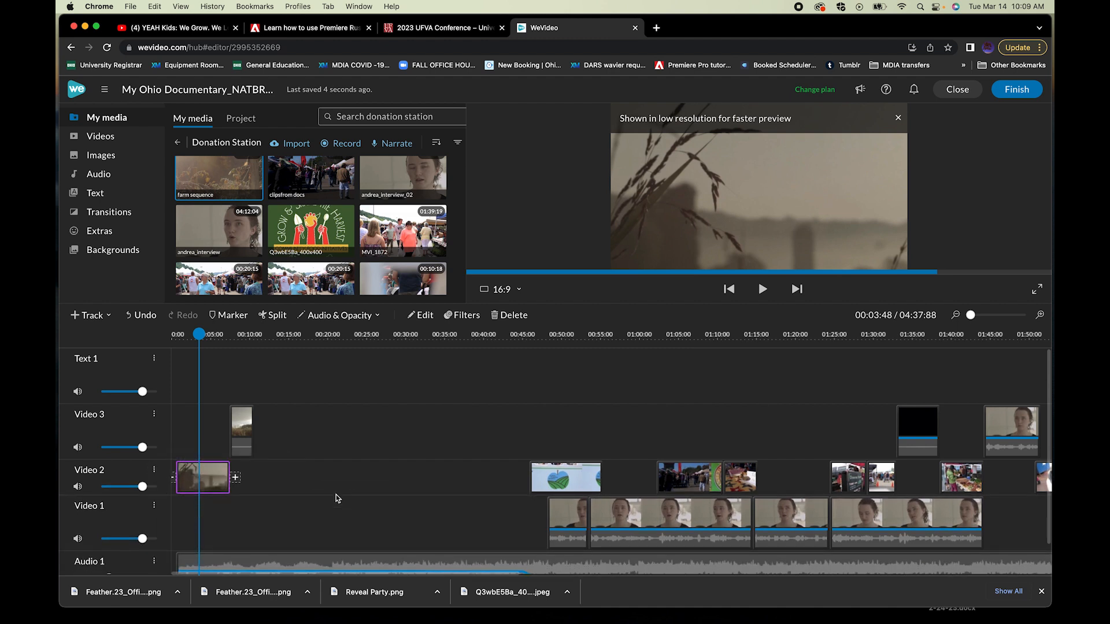
click(155, 470)
mouse_move(215, 498)
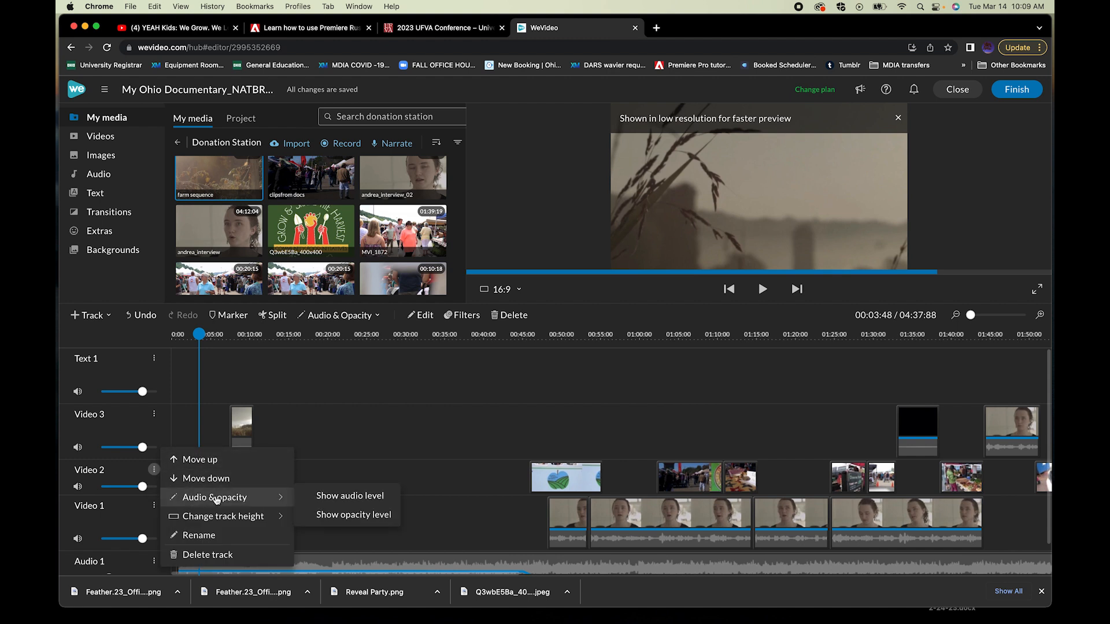
click(344, 497)
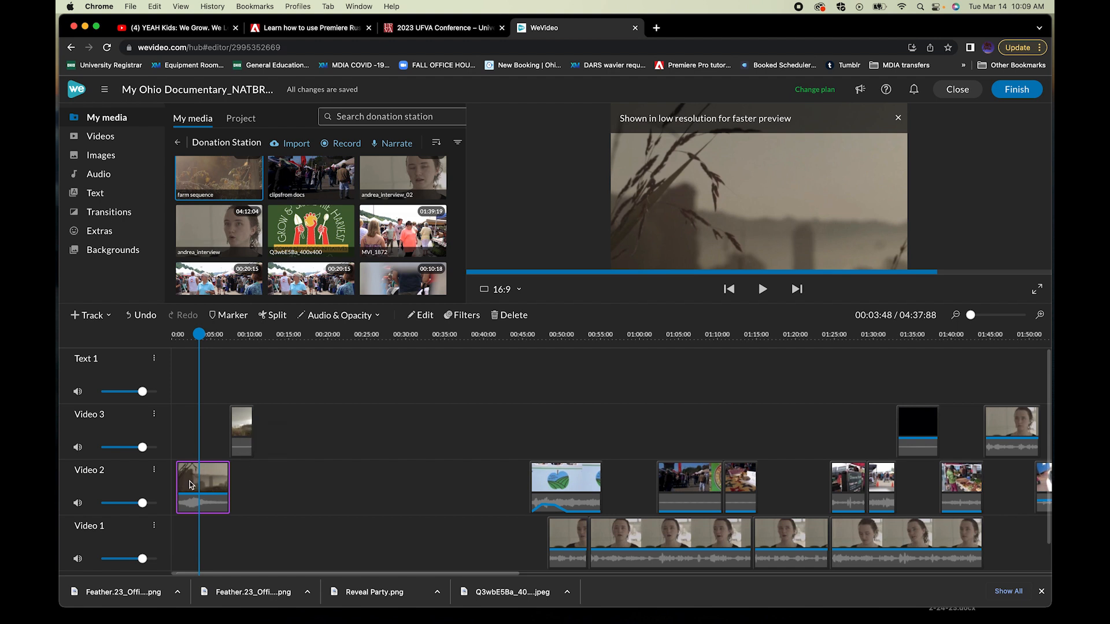
drag(203, 494, 176, 539)
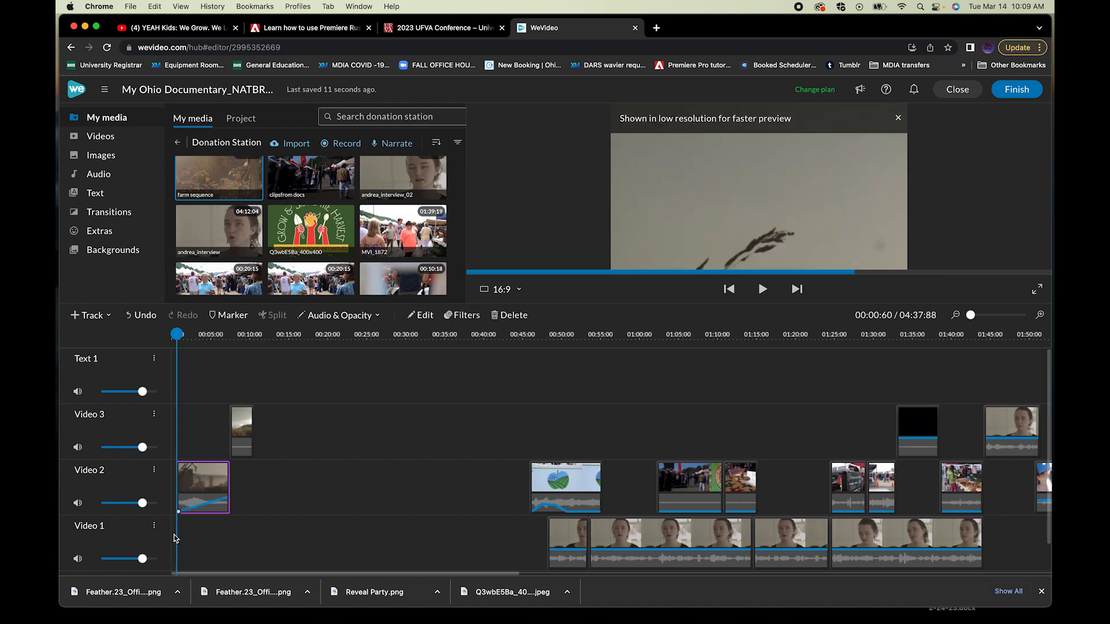
click(226, 491)
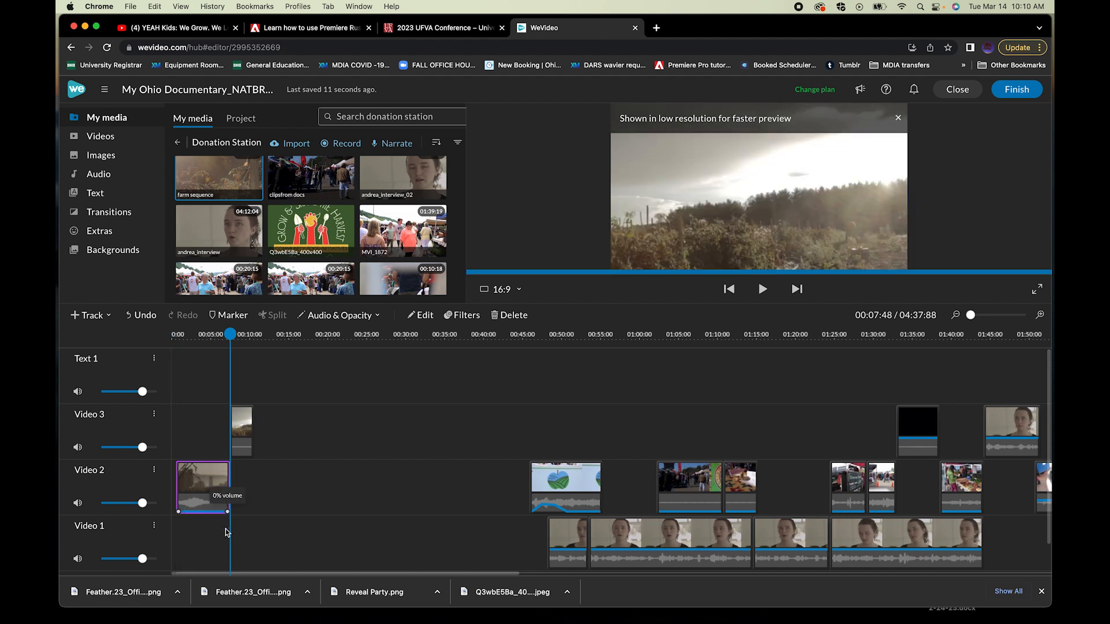
- Redisplay the audio levels on the tracks and lower the farm sequence clip's volume to the minimum along its whole length
click(377, 317)
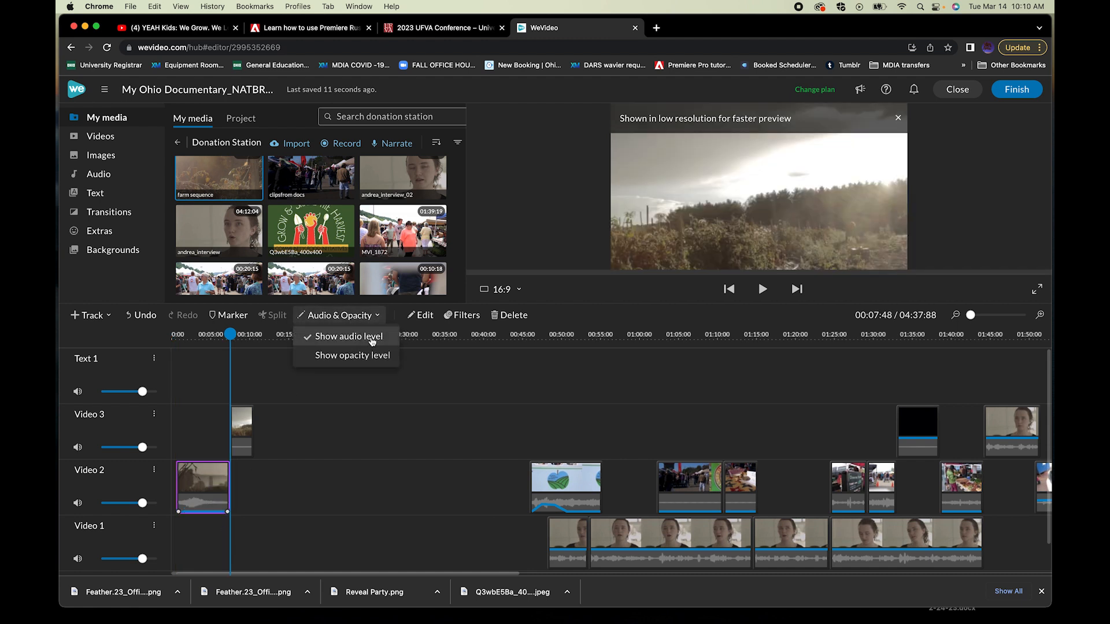
click(247, 435)
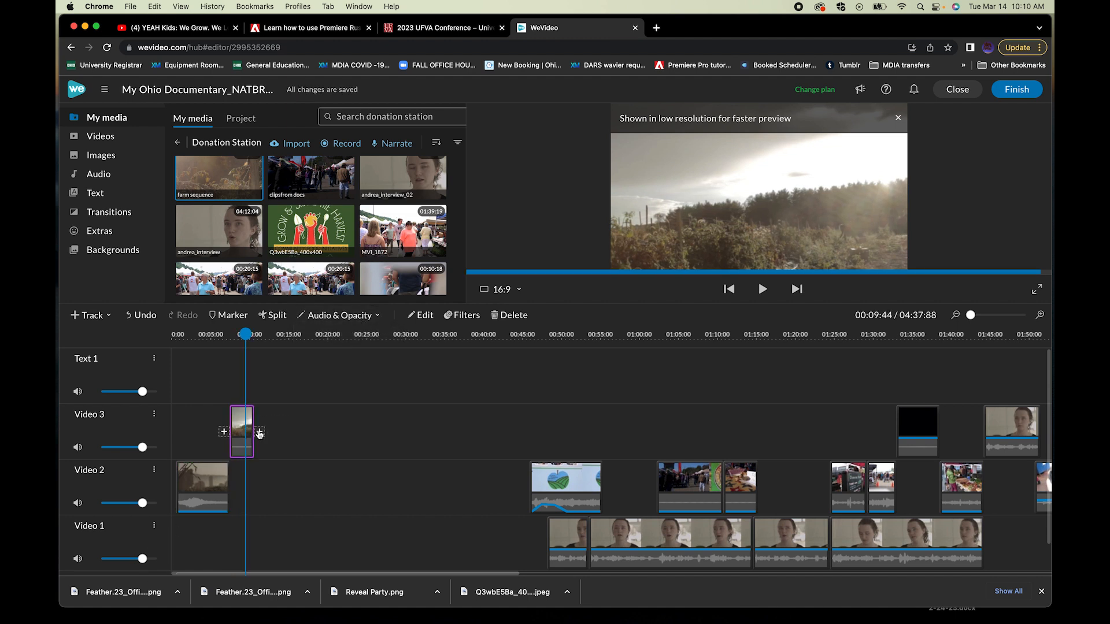
click(377, 318)
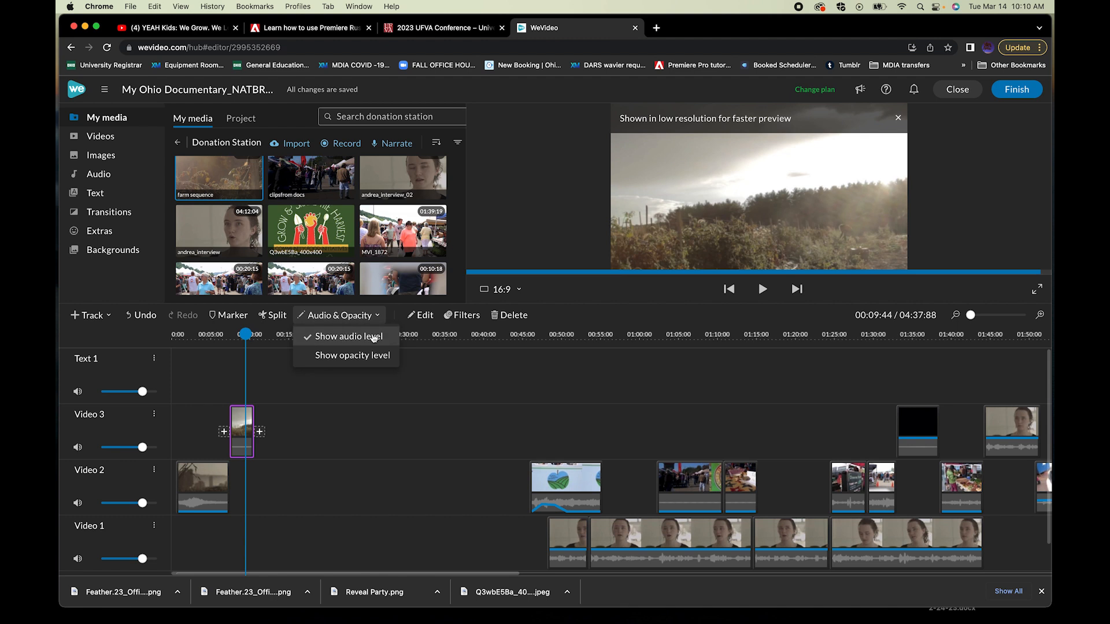
click(366, 337)
click(380, 314)
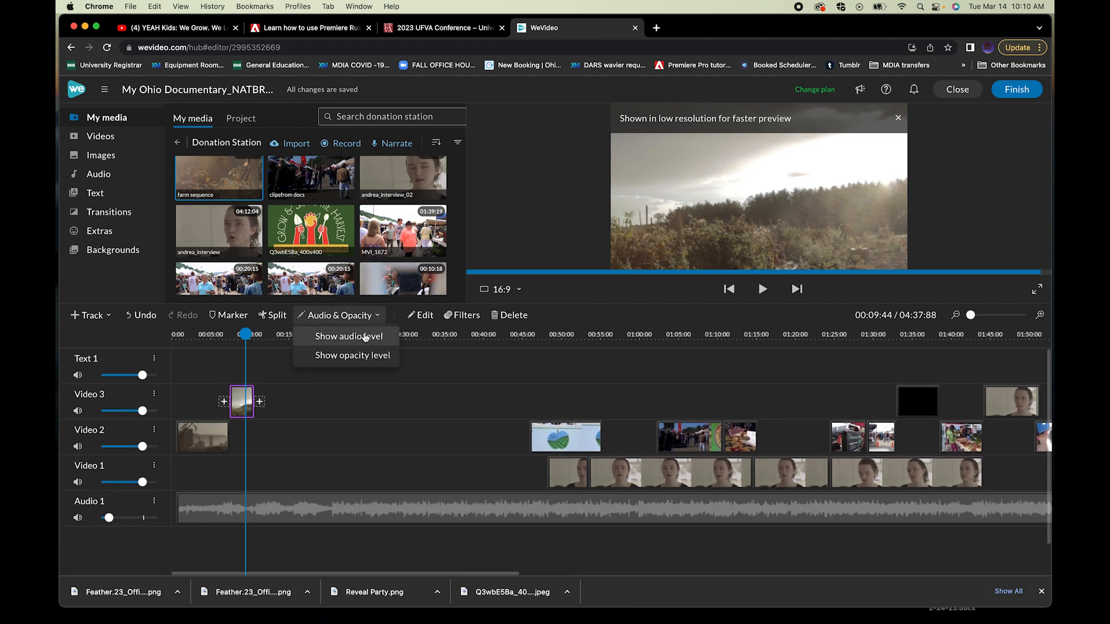
click(361, 336)
drag(241, 427, 242, 432)
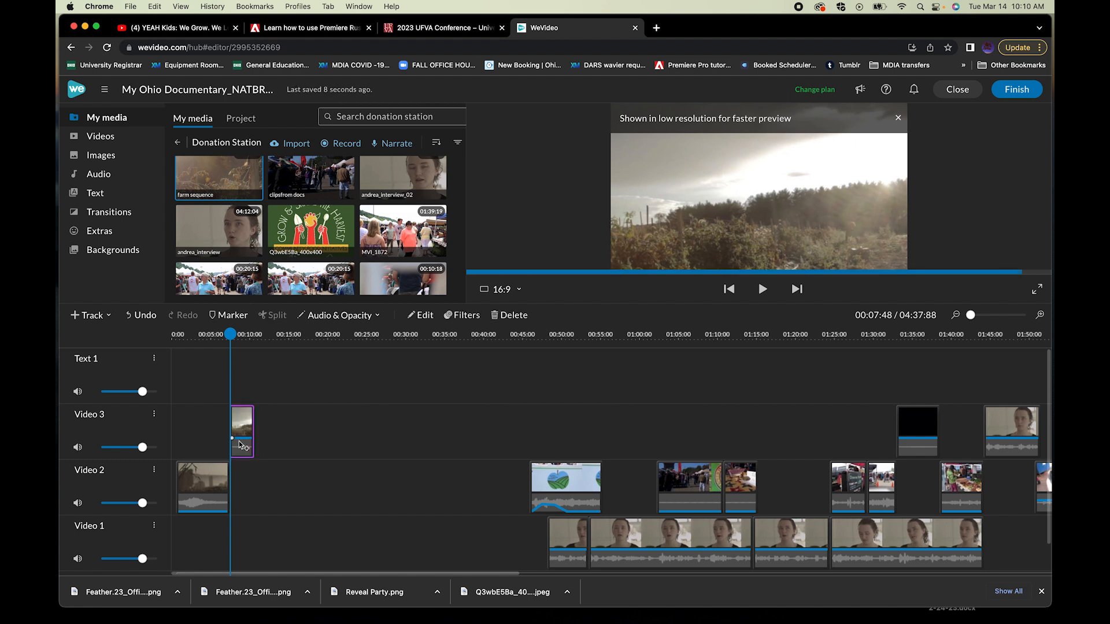
drag(233, 438, 250, 447)
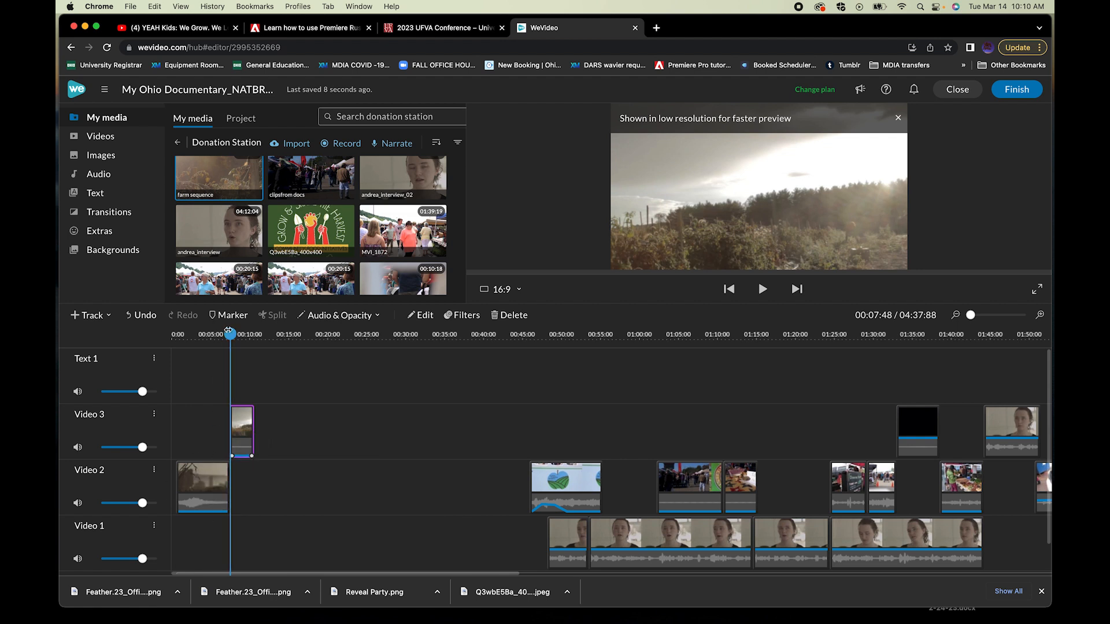
- Play the opening from the start, split the first Video 2 clip at 00:01:68, and delete the part before the cut
drag(230, 333, 158, 331)
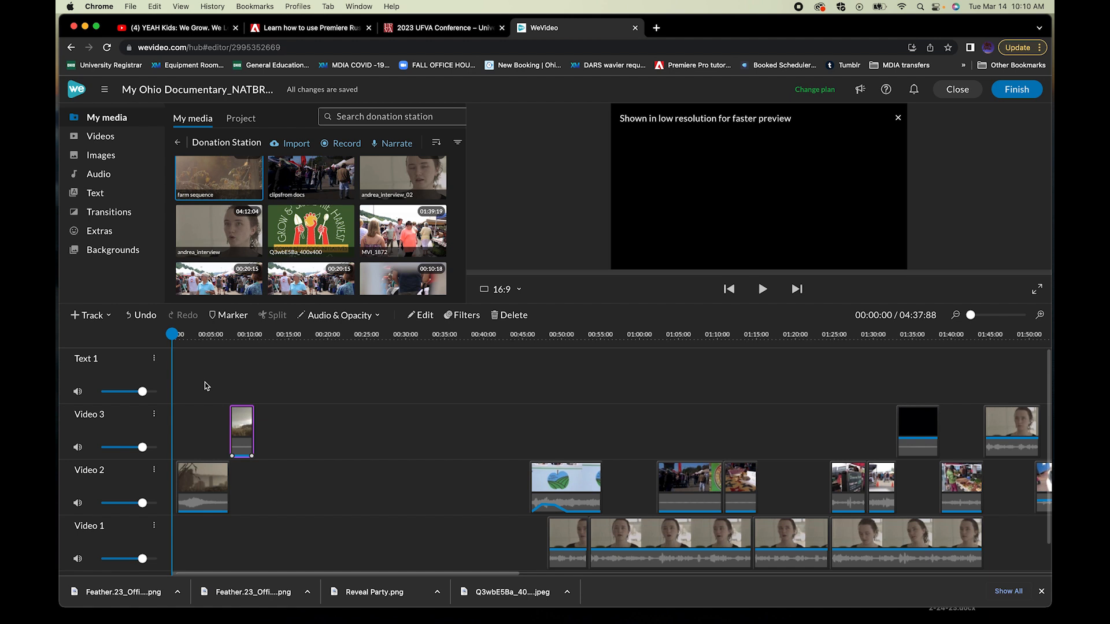
key(space)
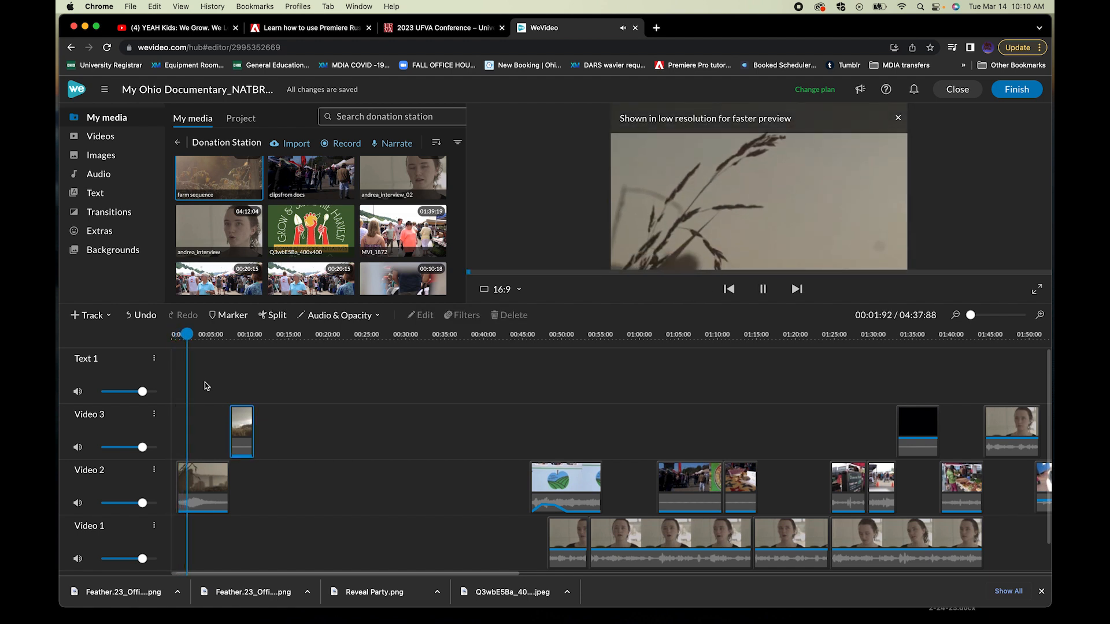
key(space)
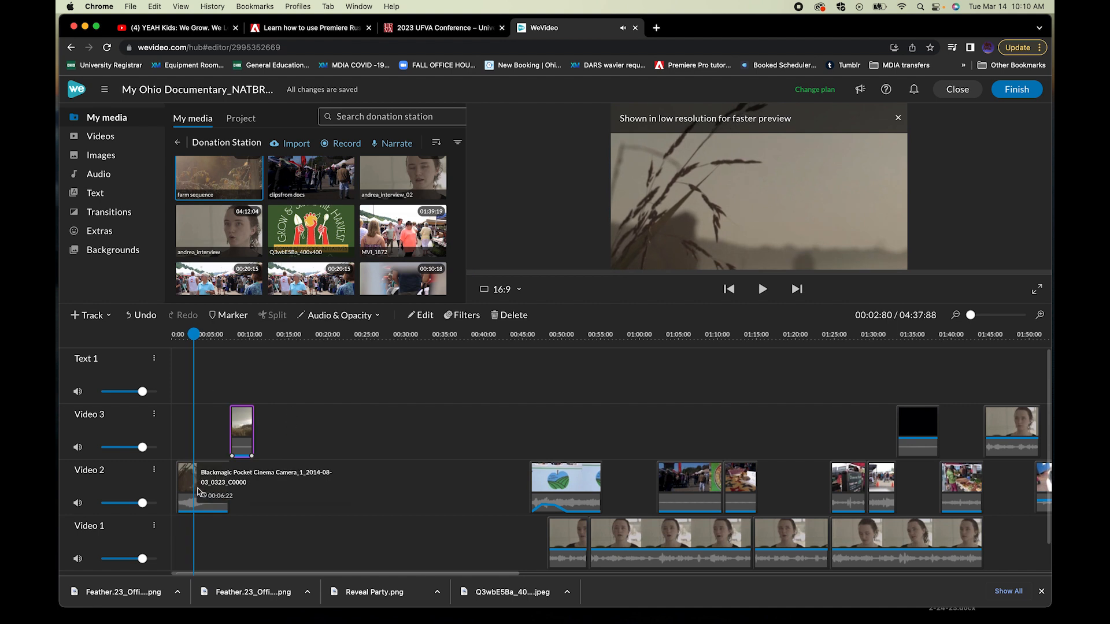
mouse_move(193, 334)
mouse_down()
mouse_move(172, 334)
mouse_move(184, 335)
mouse_up()
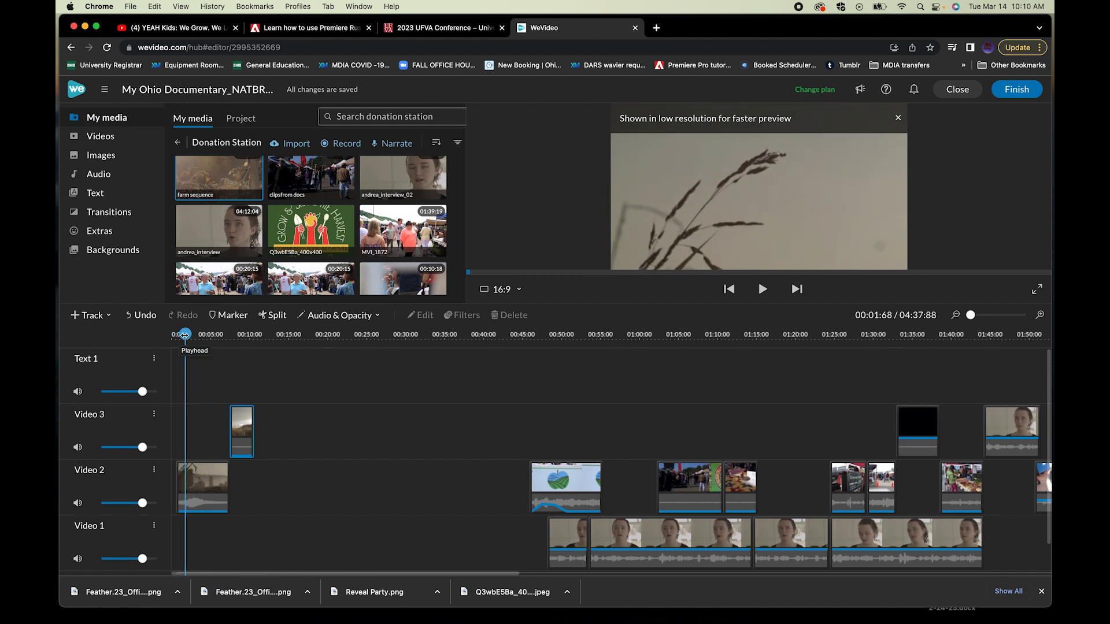
click(186, 482)
click(276, 317)
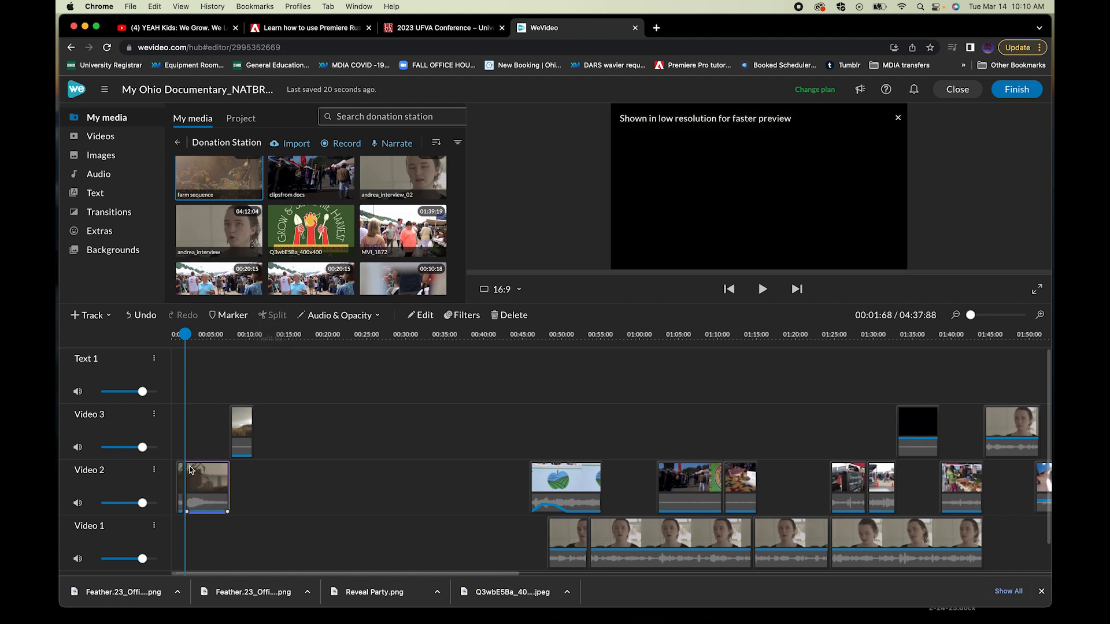
click(182, 478)
key(Delete)
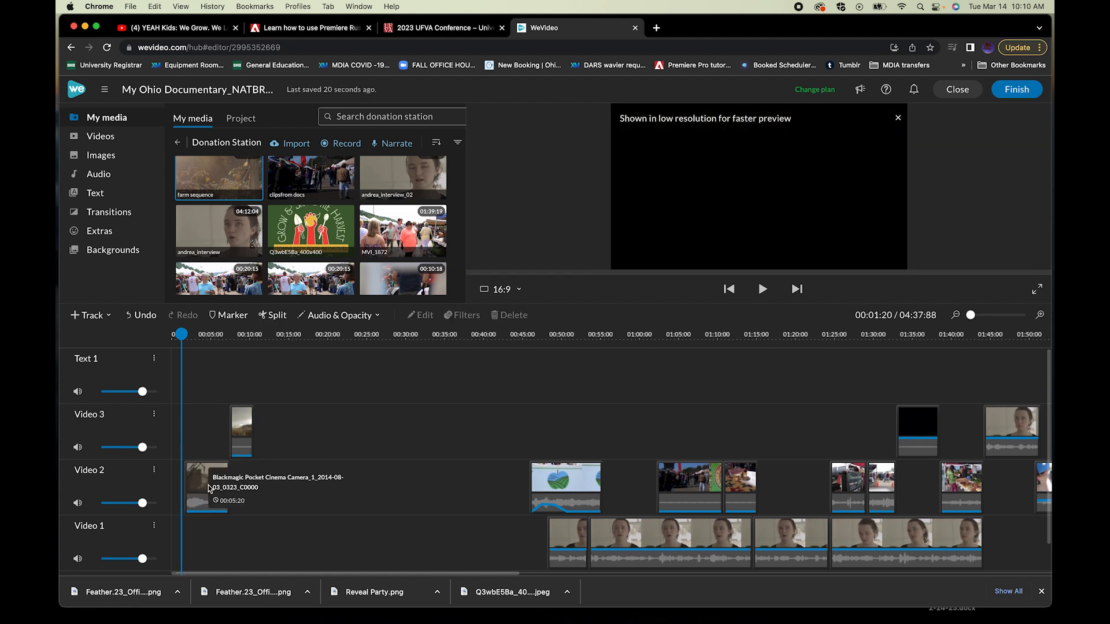
- Move the trimmed opening clip to the timeline start and the farm sequence clip to the opening clip's end, then play the opening
click(242, 428)
drag(243, 427, 236, 424)
drag(193, 333, 166, 330)
key(space)
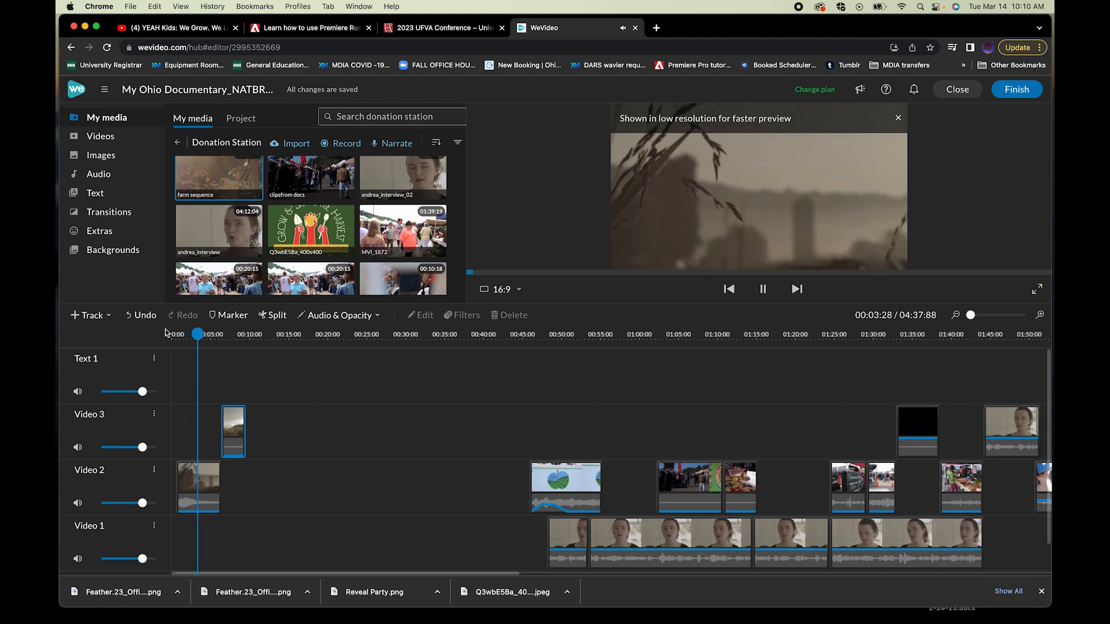
key(space)
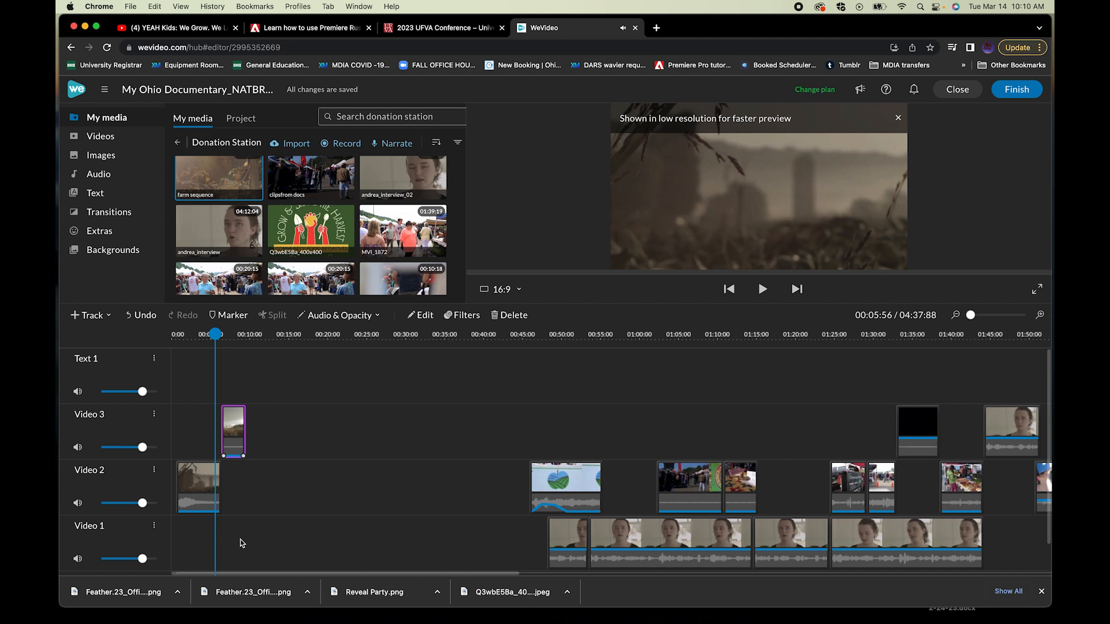
- Split the opening clip on Video 2 at 00:05:52 and delete the part after the cut
click(207, 488)
key(space)
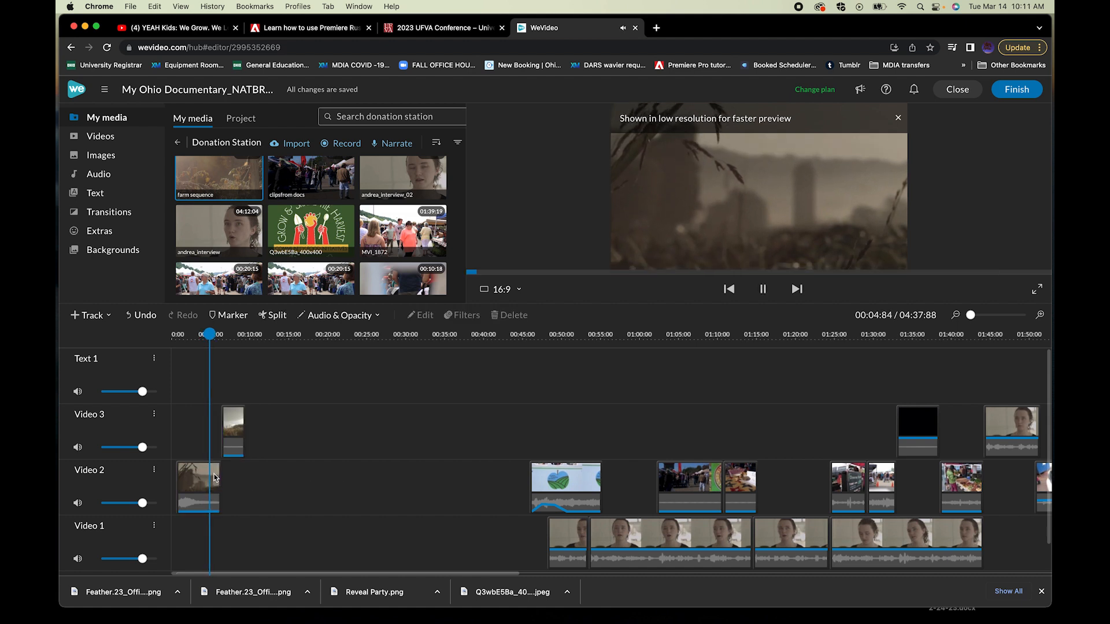
click(214, 474)
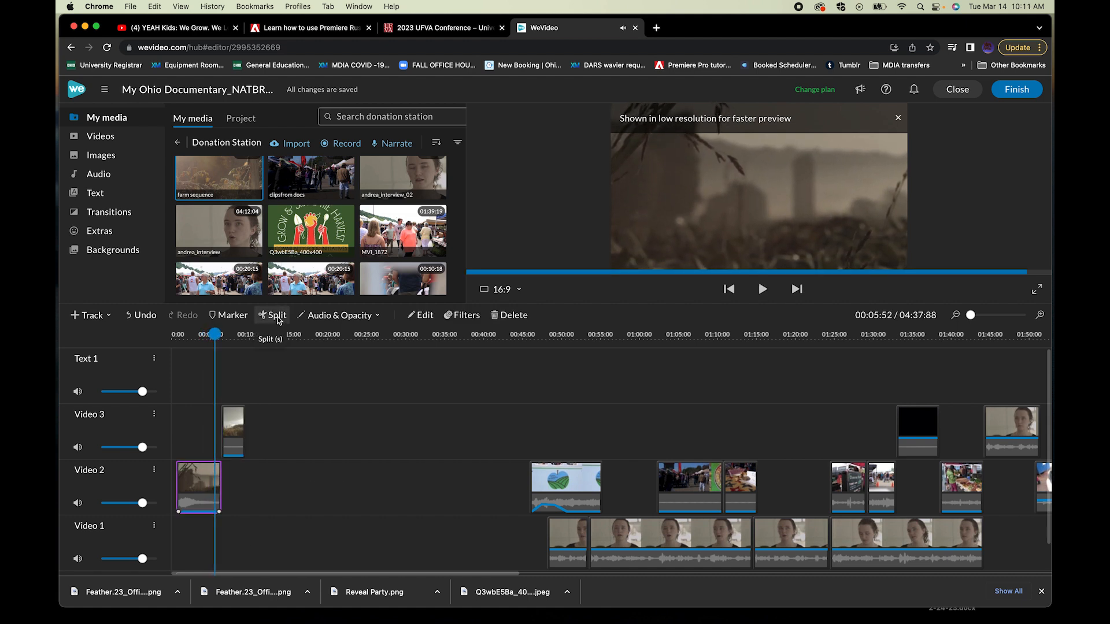
click(277, 316)
click(219, 484)
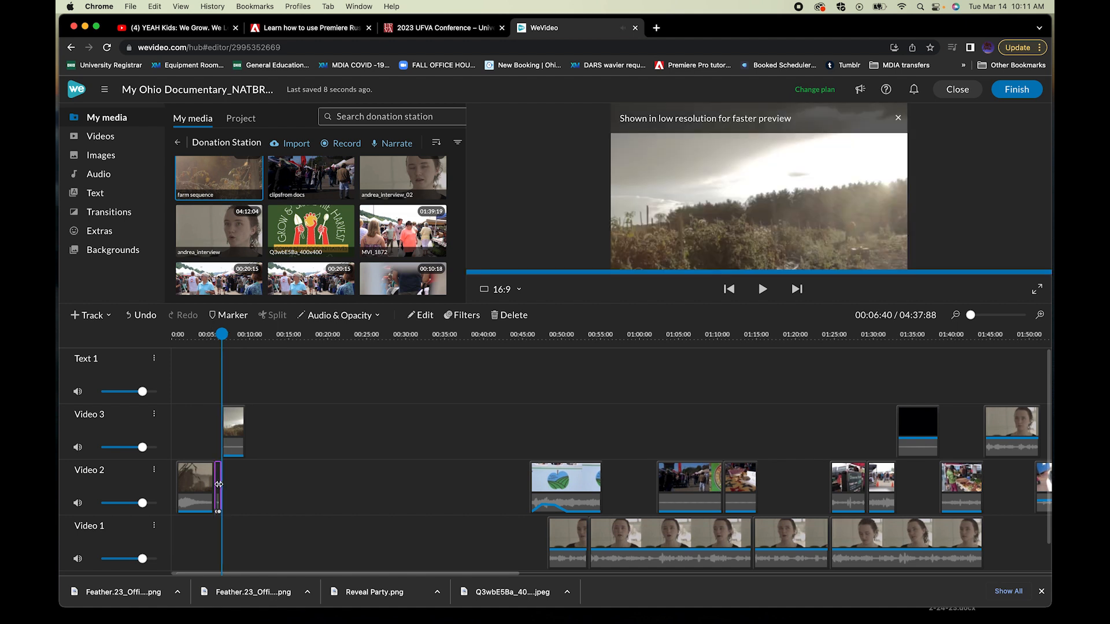
key(Delete)
- Move the farm sequence clip on Video 3 back to the opening clip's new end and play across the transition
click(232, 434)
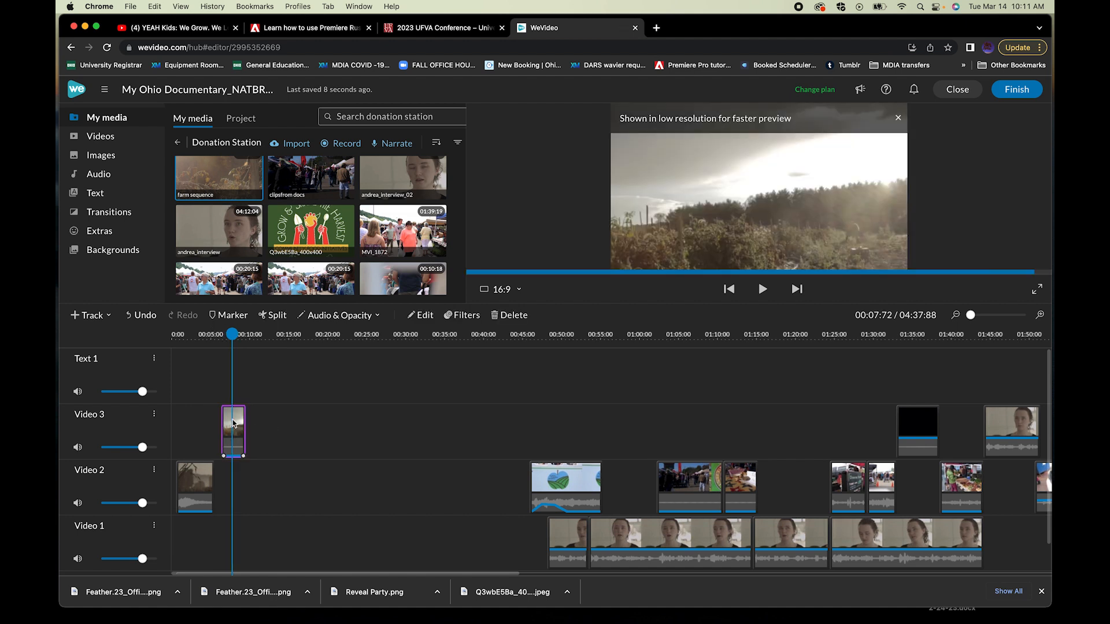
drag(234, 424, 229, 421)
drag(212, 361, 213, 361)
click(198, 331)
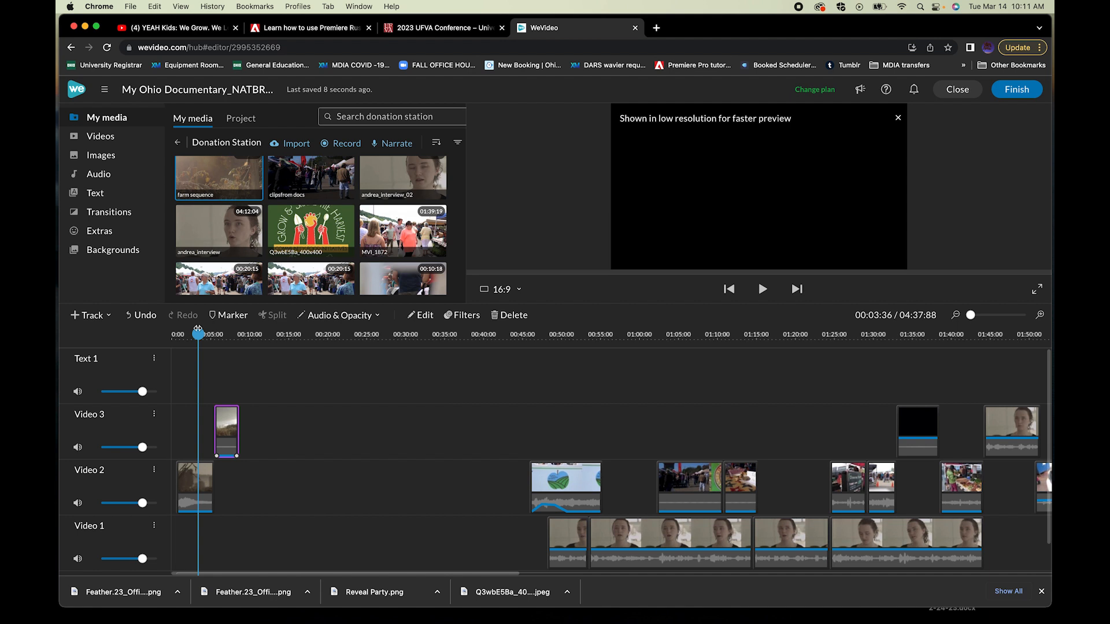
key(space)
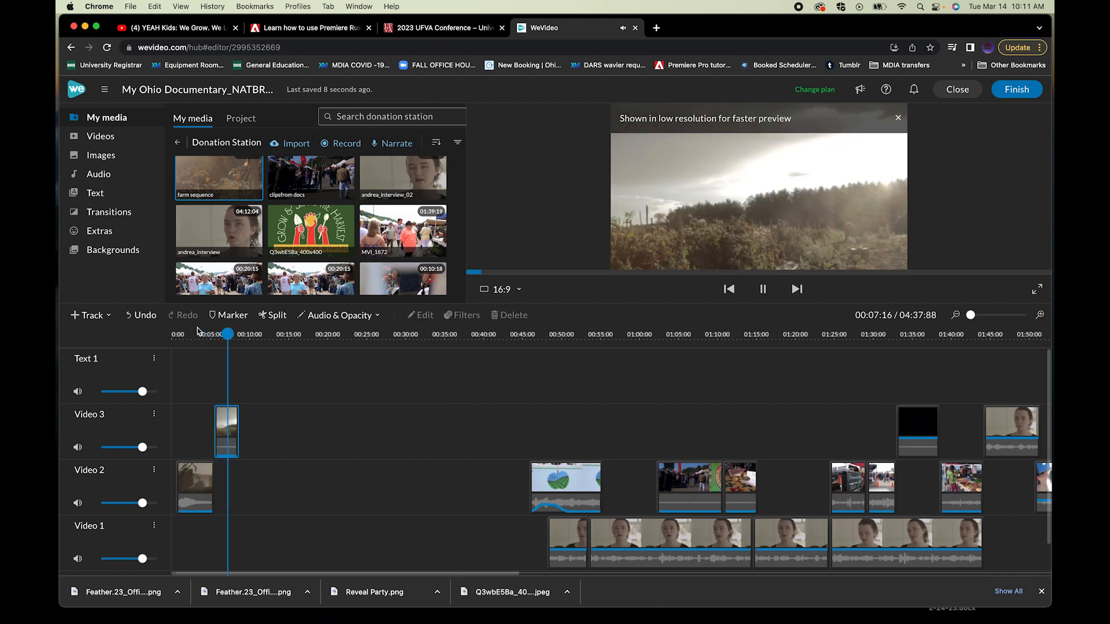
key(space)
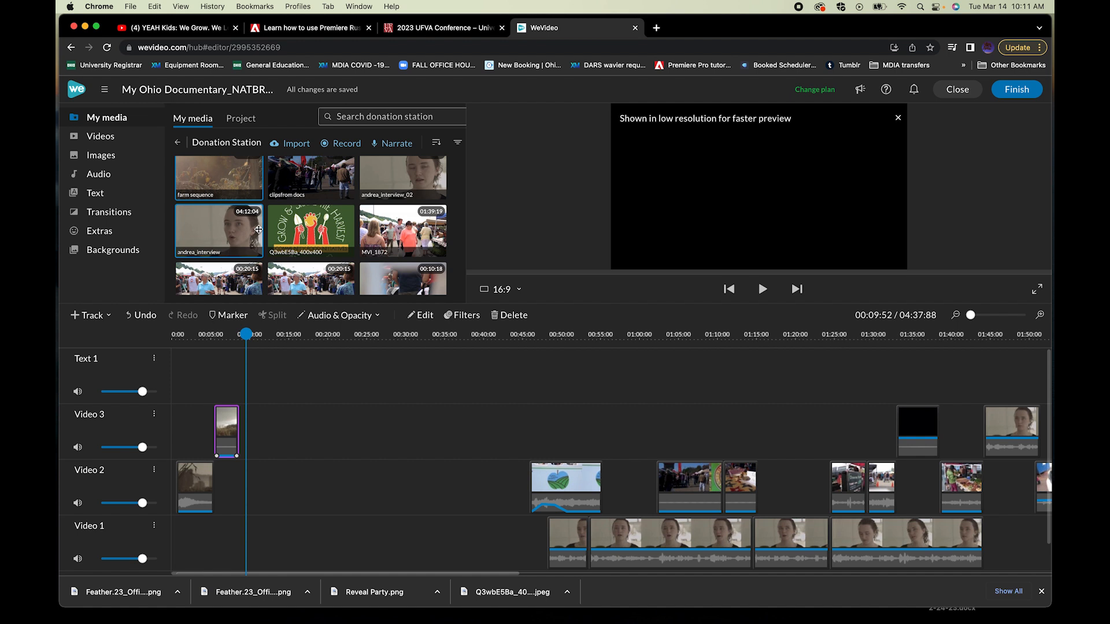
- Place the MVI_1869 clip on the timeline after the farm sequence and lower its volume to the minimum
scroll(310, 226, down, 4)
drag(218, 231, 294, 400)
click(370, 316)
click(370, 335)
click(370, 335)
drag(402, 387, 402, 400)
- Split and trim away the unwanted parts of MVI_1869, and place the remainder on Video 2 at 00:08:64
drag(292, 334, 255, 482)
key(s)
click(314, 368)
key(Delete)
key(s)
click(382, 369)
key(Delete)
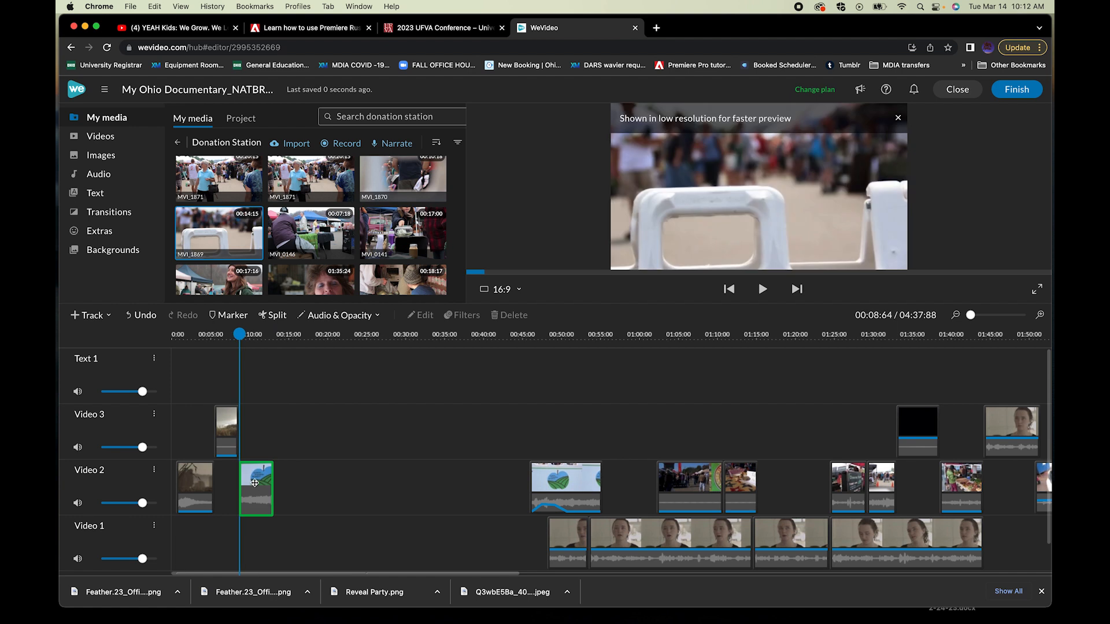
- Place the MVI_0021 clip on Video 3, trim off its beginning, split it at 00:24:44, and delete the part after the cut
scroll(303, 241, down, 10)
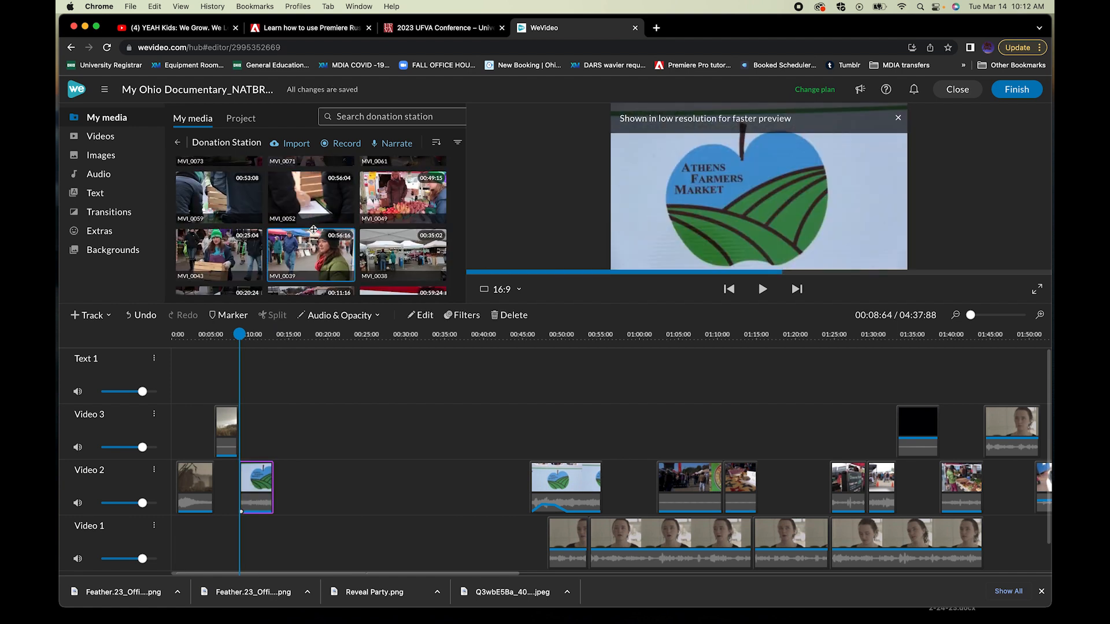
drag(313, 230, 308, 441)
key(Delete)
drag(371, 337, 364, 353)
click(273, 316)
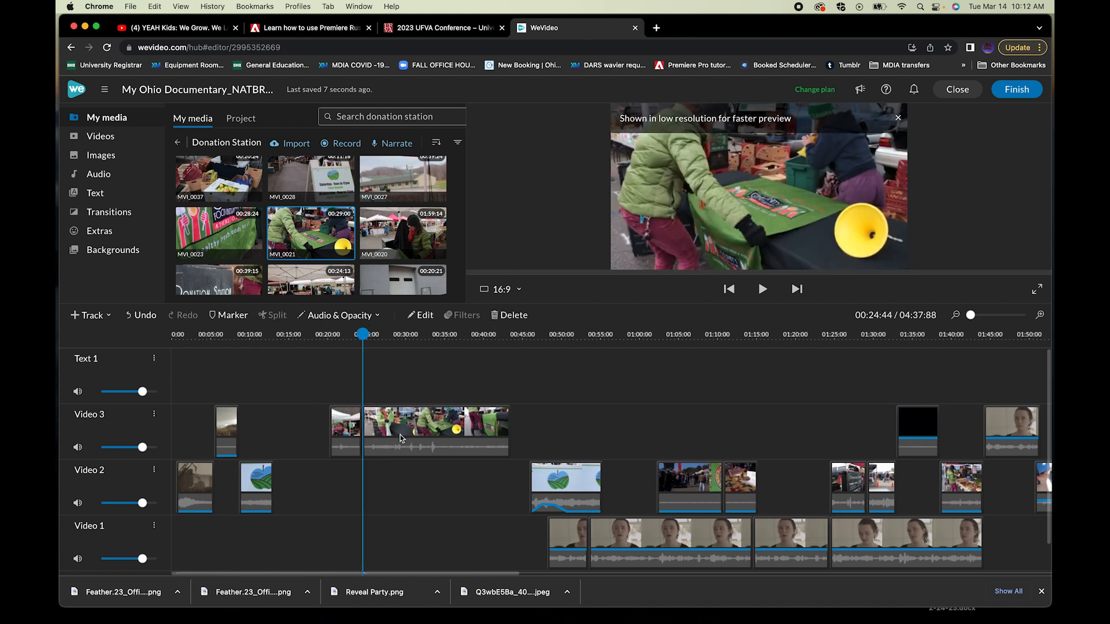
click(390, 432)
key(Delete)
- Lower the trimmed MVI_0021 clip's volume to the minimum and move it to Video 2 directly after the MVI_1869 clip
click(346, 432)
click(353, 316)
click(373, 336)
click(373, 336)
click(350, 426)
drag(340, 439, 285, 476)
- Move the farm sequence clip from Video 3 into the gap on Video 2 and play the sequence from the start
click(227, 429)
drag(228, 429, 228, 483)
click(173, 336)
key(space)
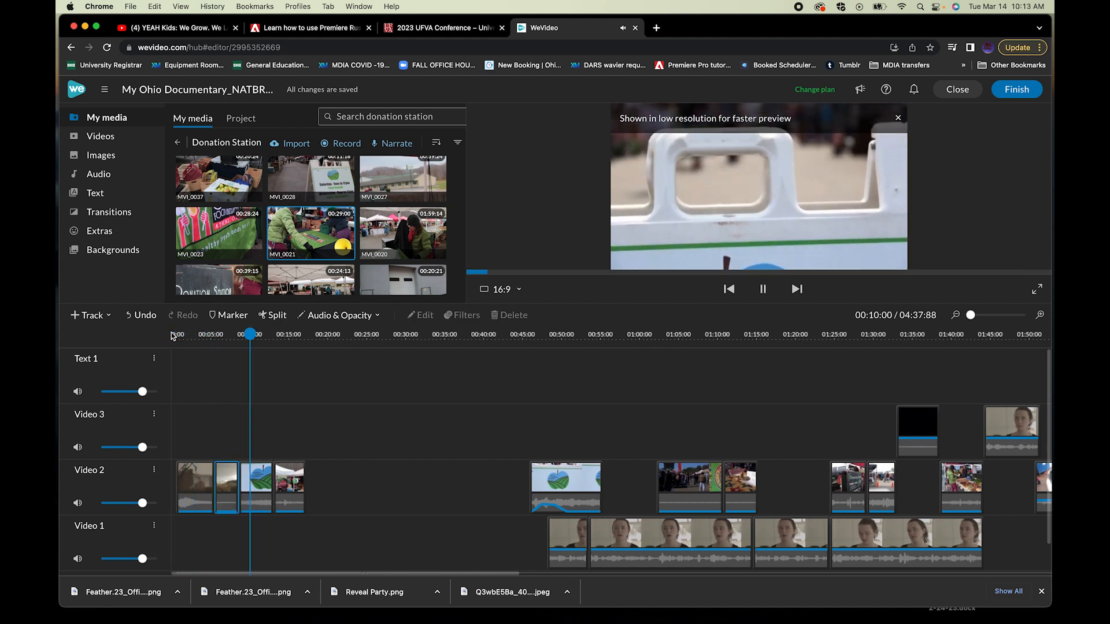
- Cut off and delete the end of the MVI_0021 clip on Video 2
click(302, 485)
key(Delete)
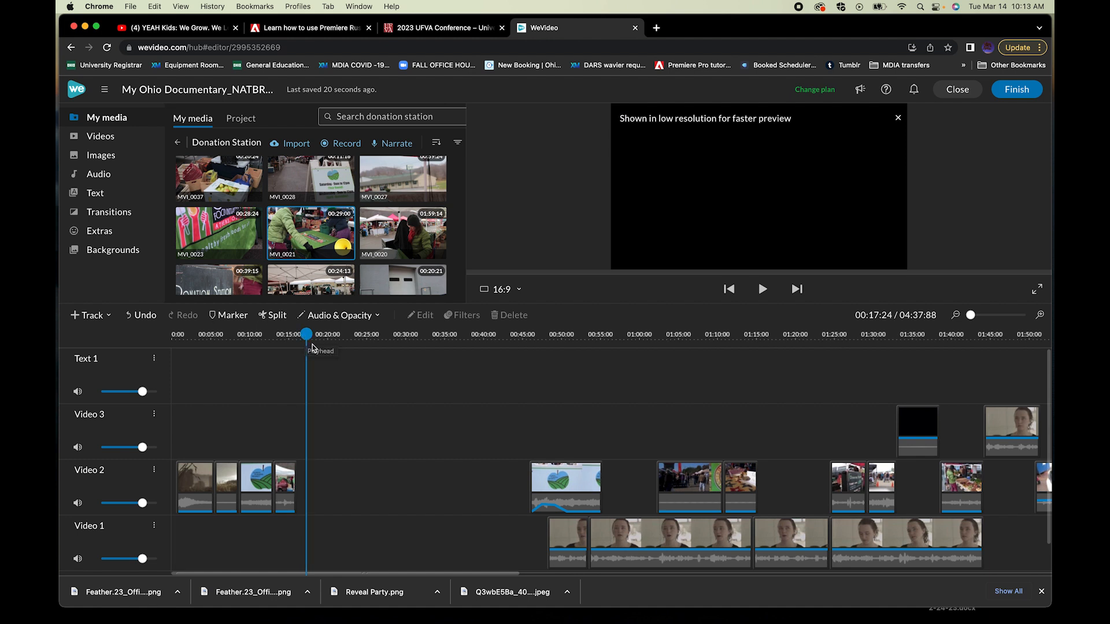
click(798, 6)
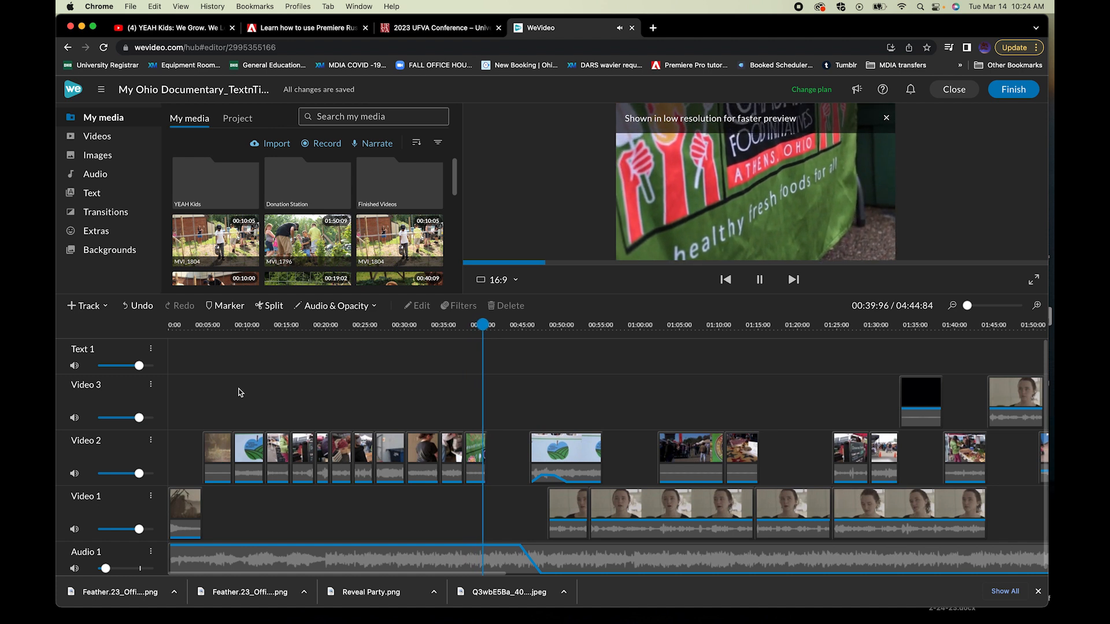
- Play back the gap between the end of the b-roll sequence and the interview's start to check the music fade
key(space)
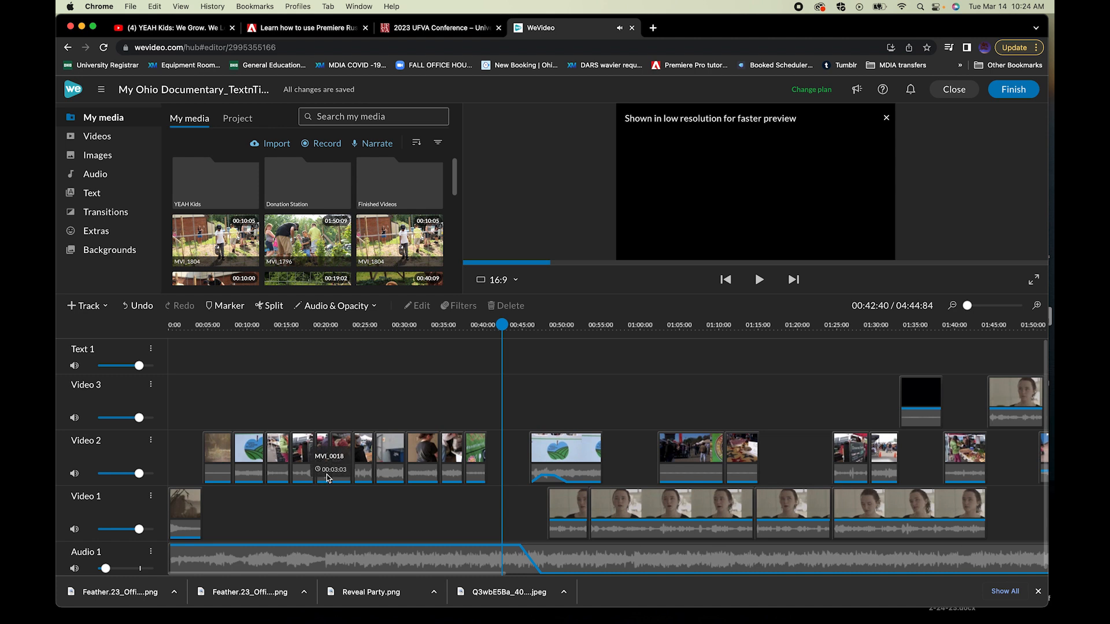
mouse_move(507, 327)
mouse_down()
mouse_move(530, 326)
mouse_move(498, 327)
mouse_move(522, 327)
mouse_up()
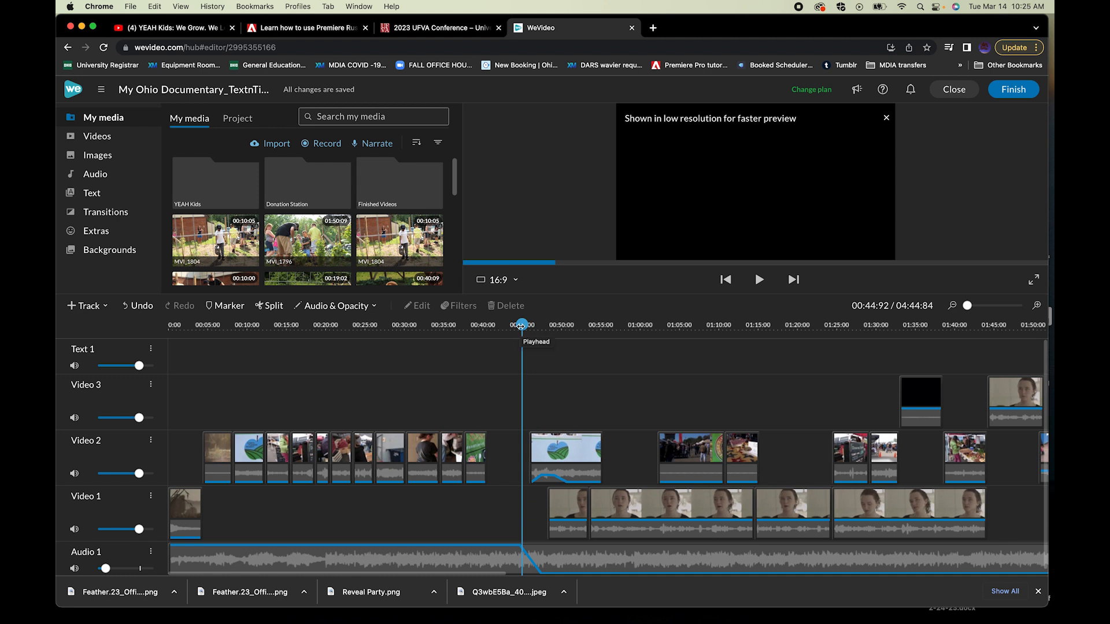
drag(522, 325, 518, 324)
key(space)
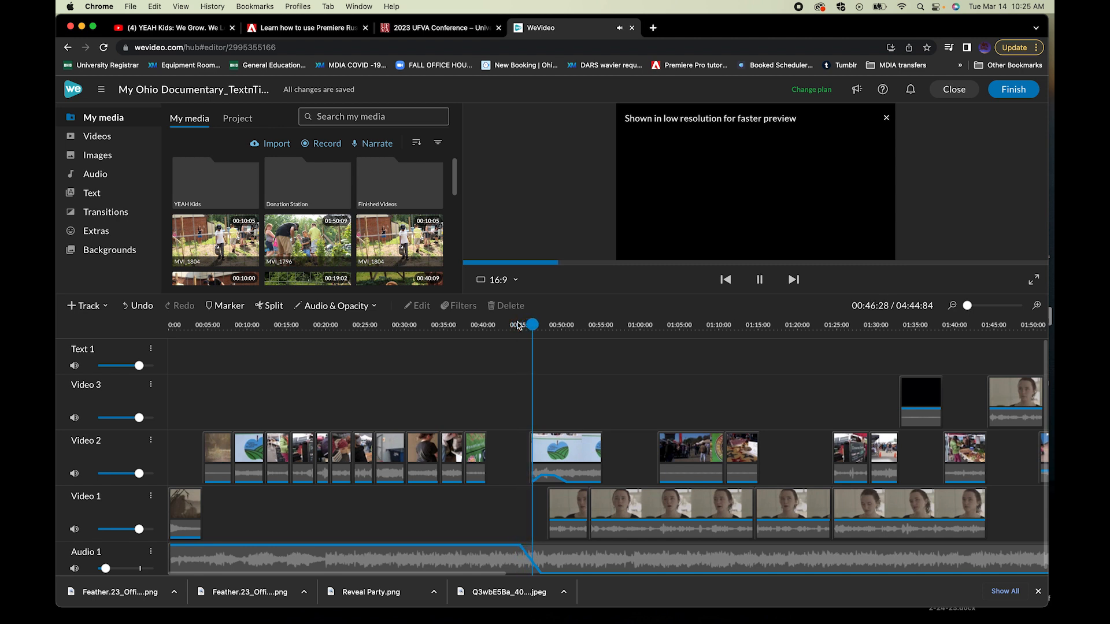
key(space)
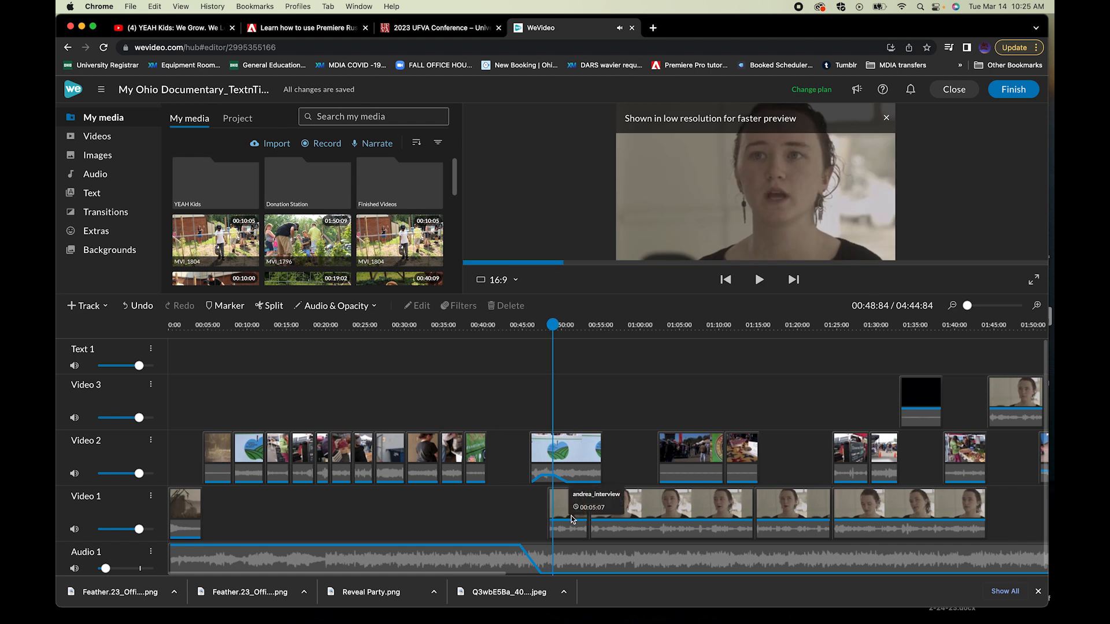
click(561, 457)
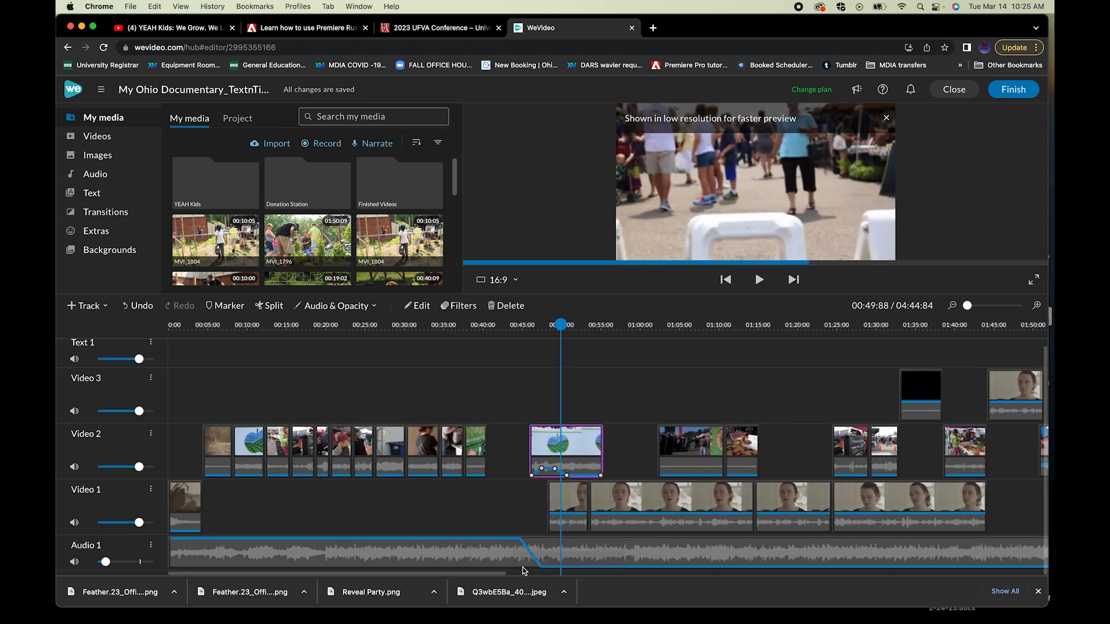
click(487, 325)
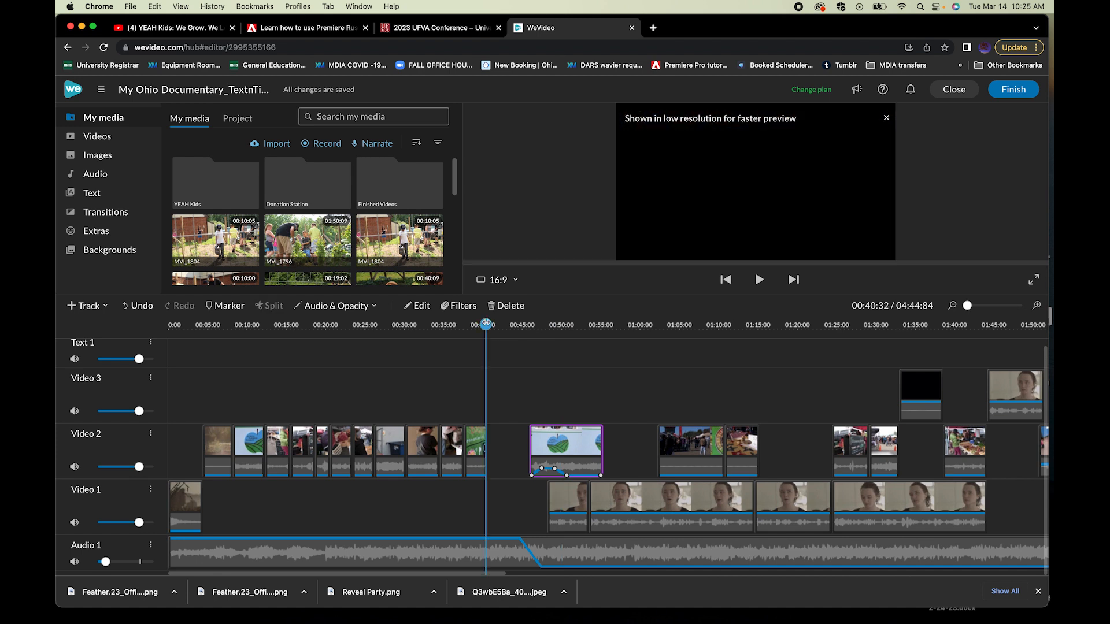
key(space)
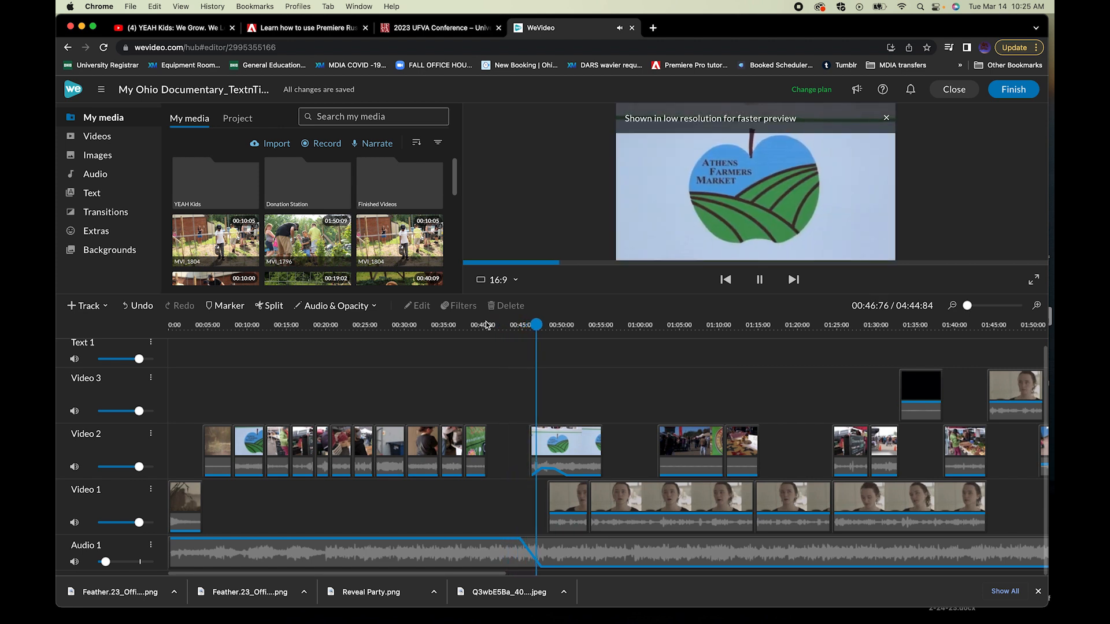
key(space)
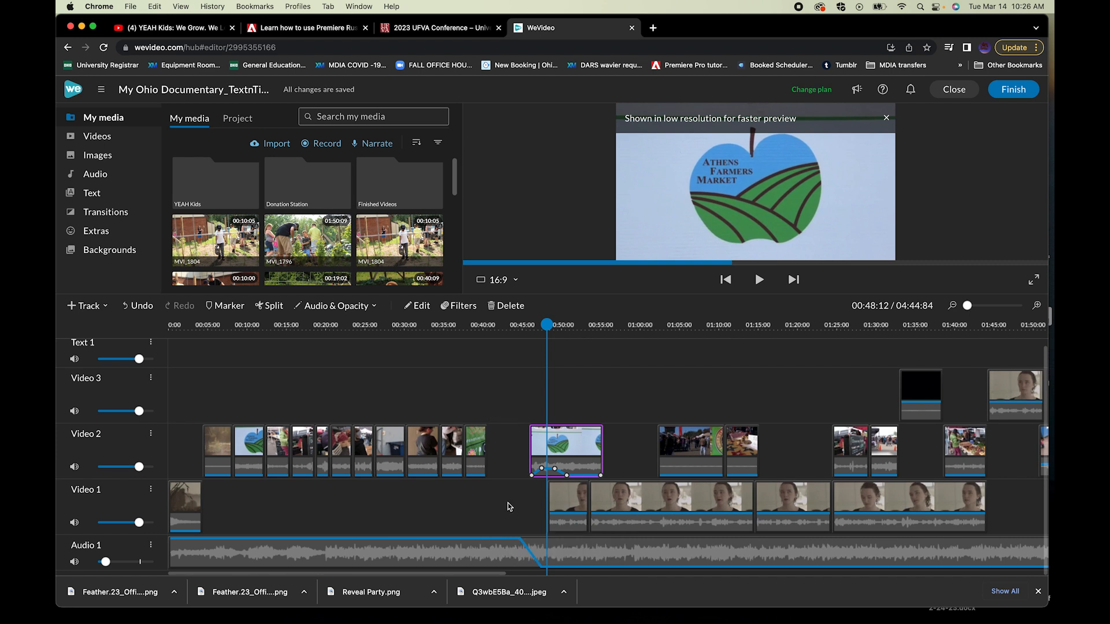
- Find the final hit near the end of the Audio 1 music clip and split the clip just before it, at 02:21:92
scroll(513, 518, right, 10)
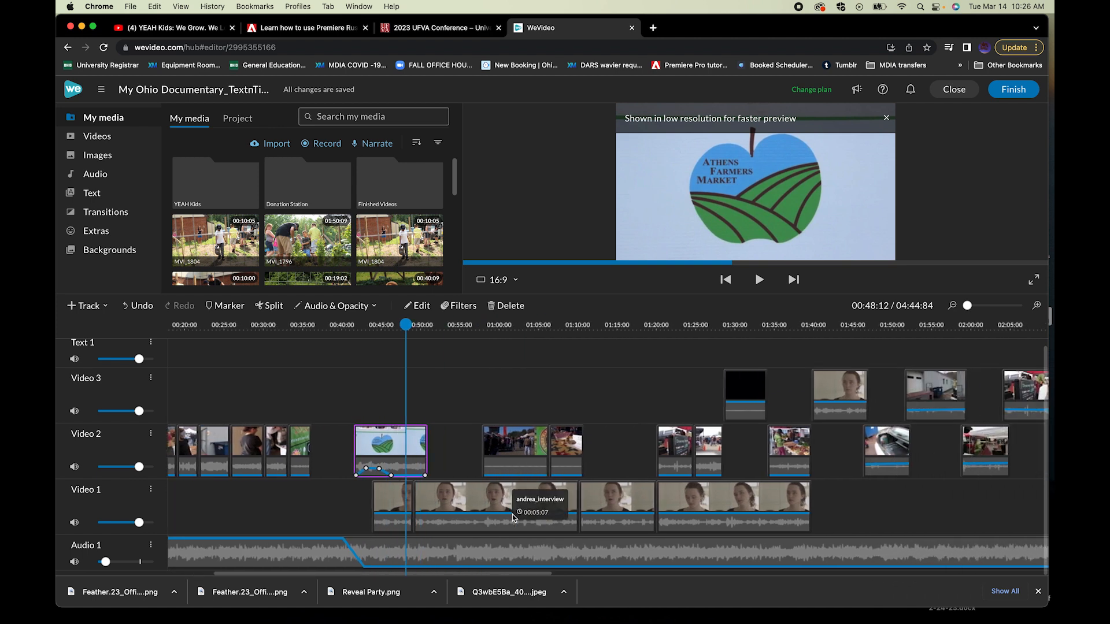
scroll(513, 519, right, 3)
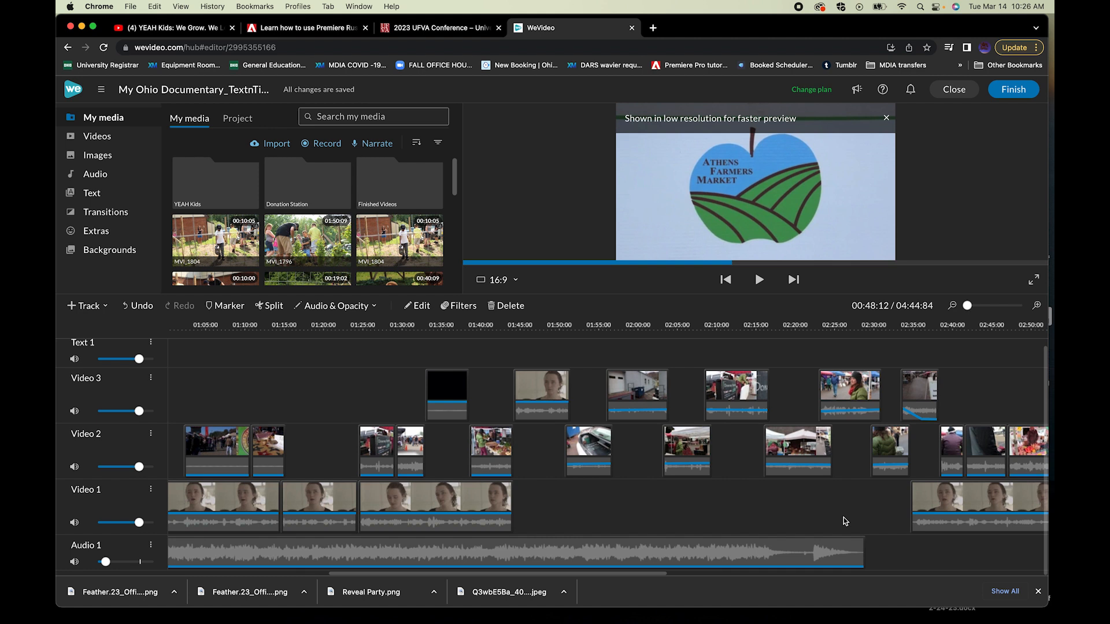
click(816, 323)
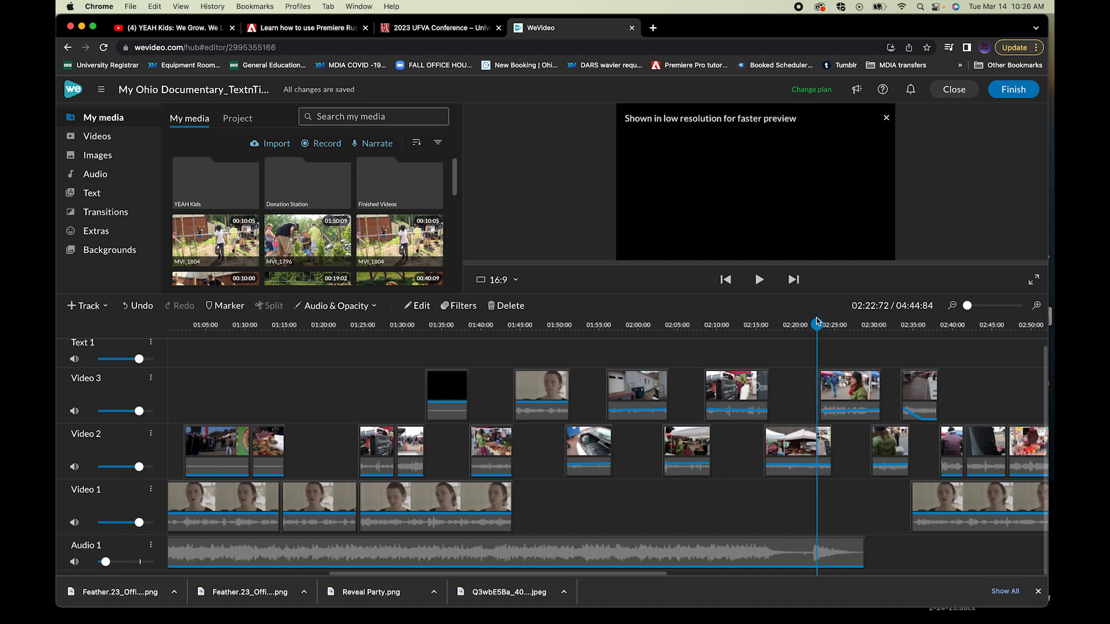
click(810, 319)
key(space)
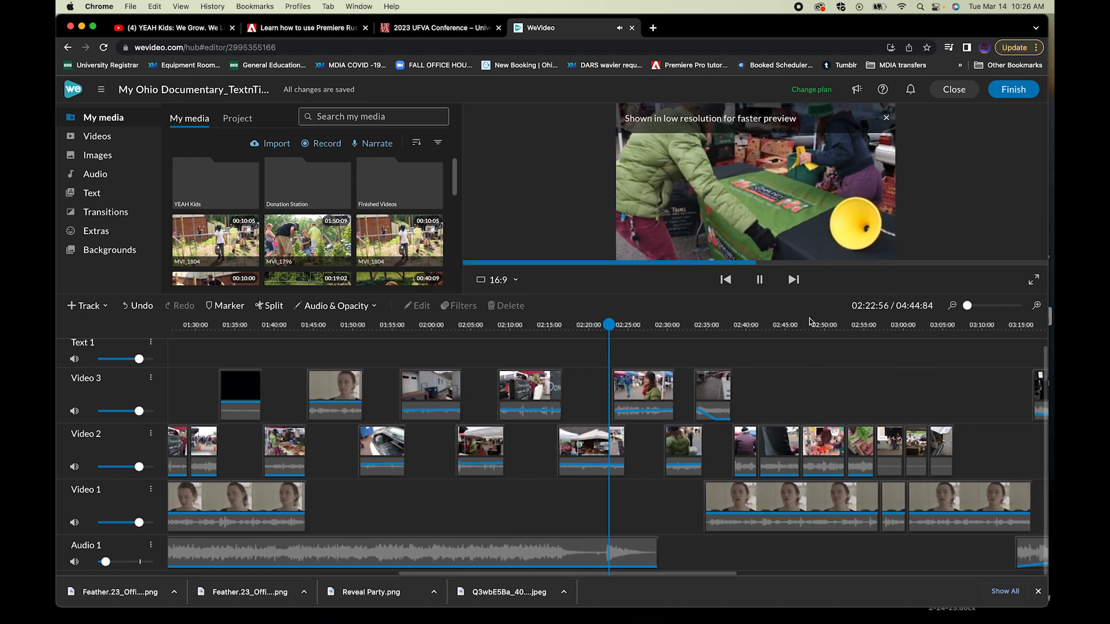
key(space)
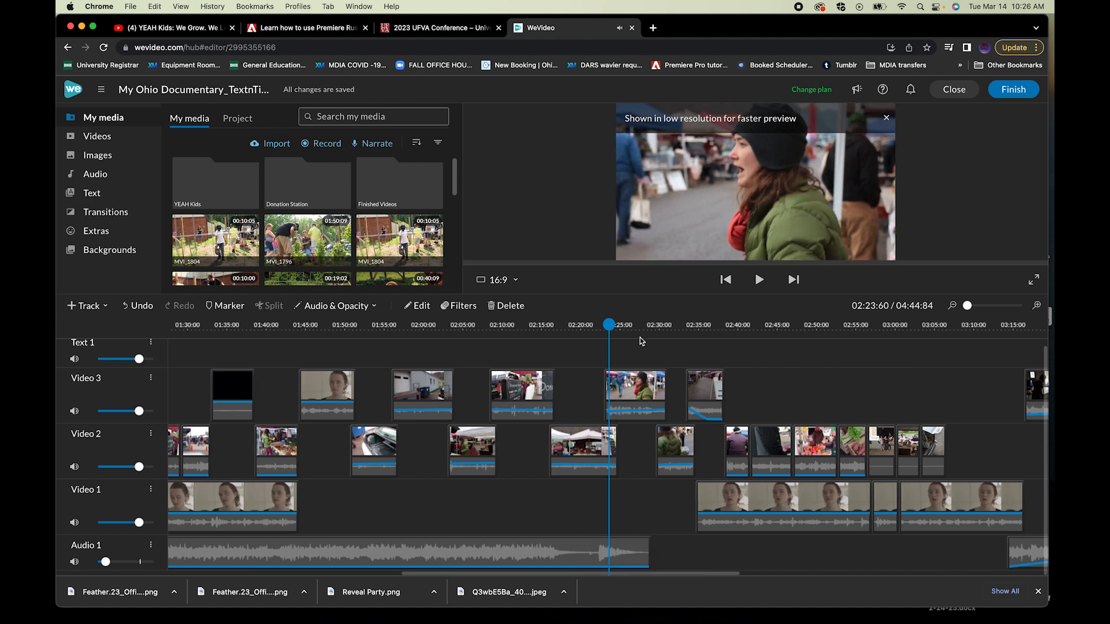
drag(609, 324, 596, 324)
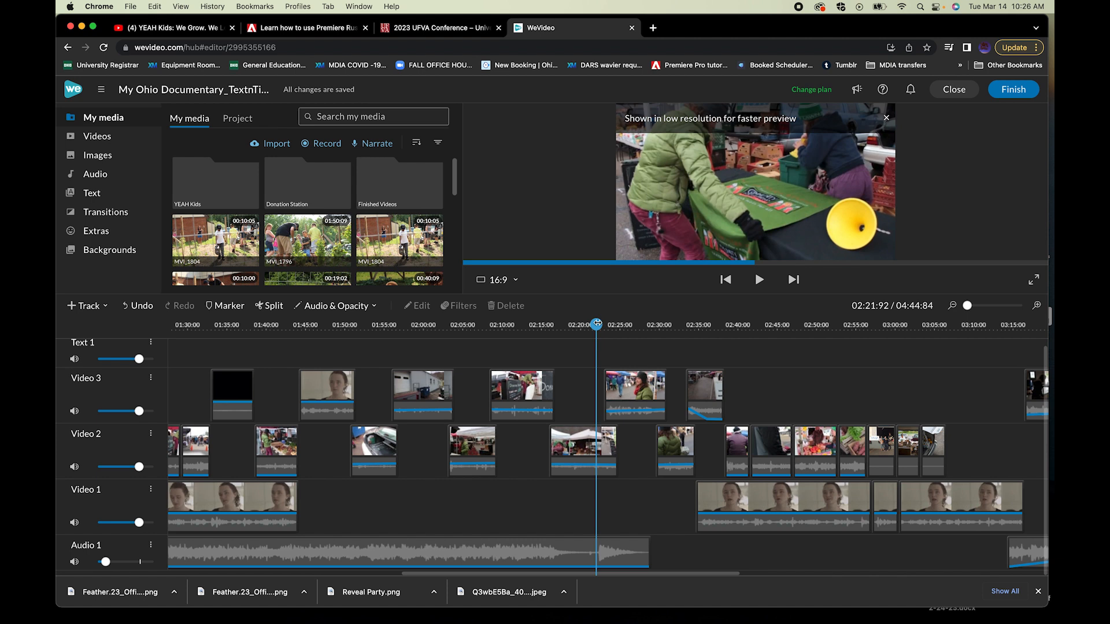
click(597, 552)
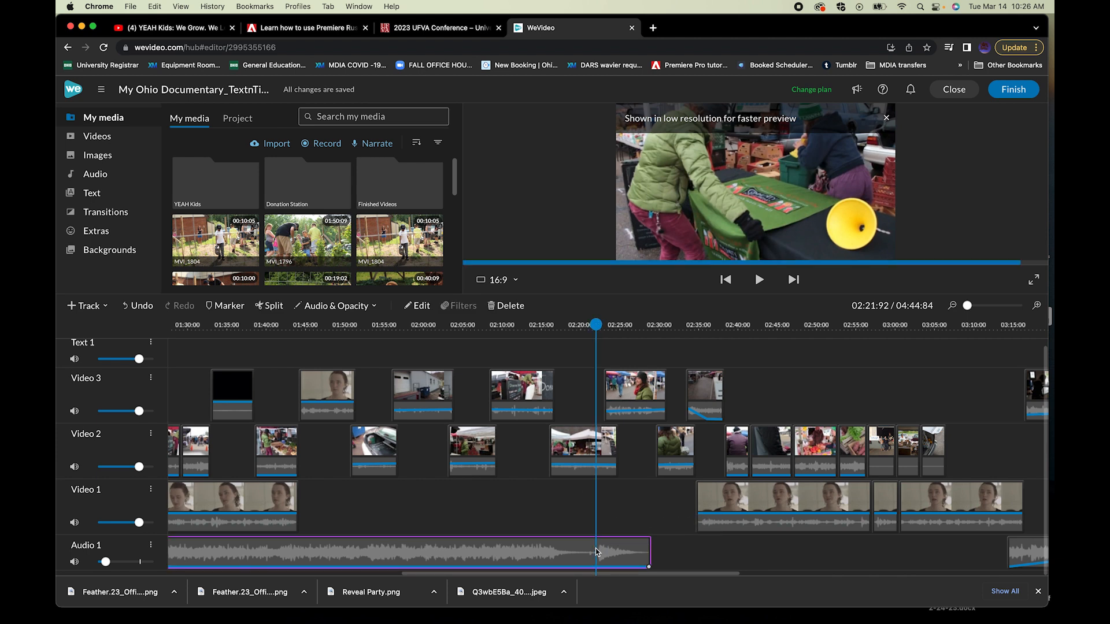
click(270, 306)
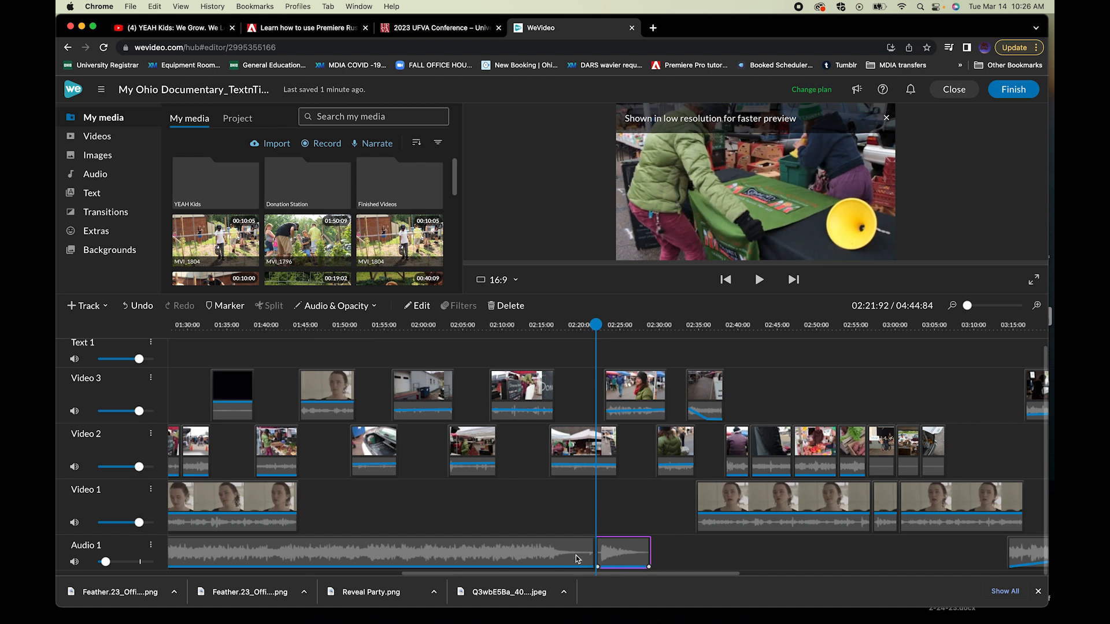
- Replay the last b-roll clips on Video 2 repeatedly to find the beat around 00:39 where the music can be cut
scroll(477, 522, left, 10)
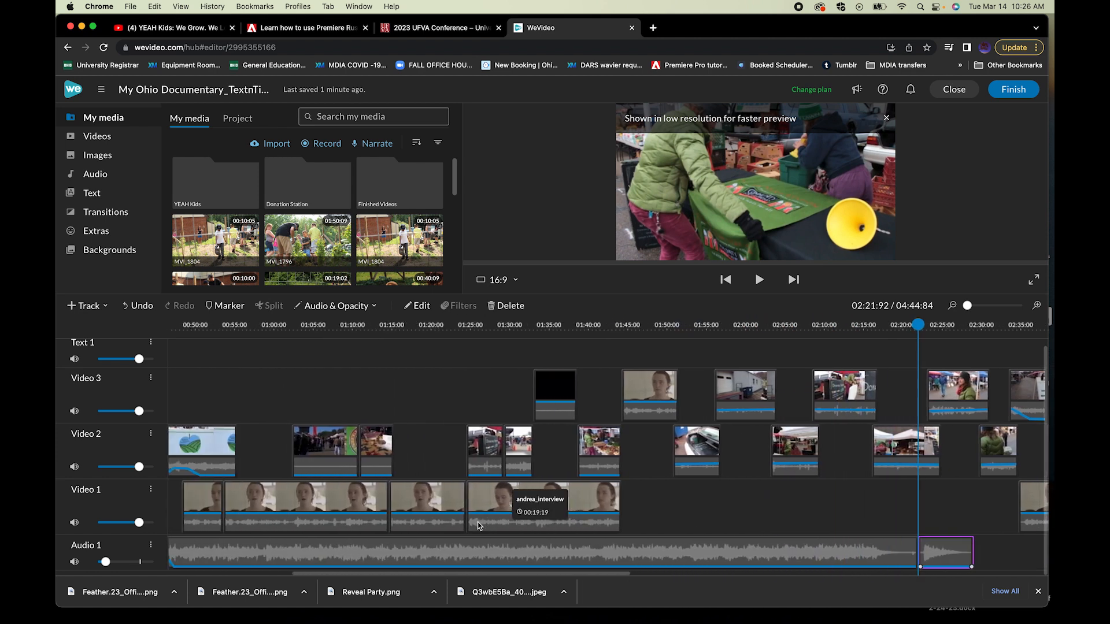
scroll(478, 522, left, 10)
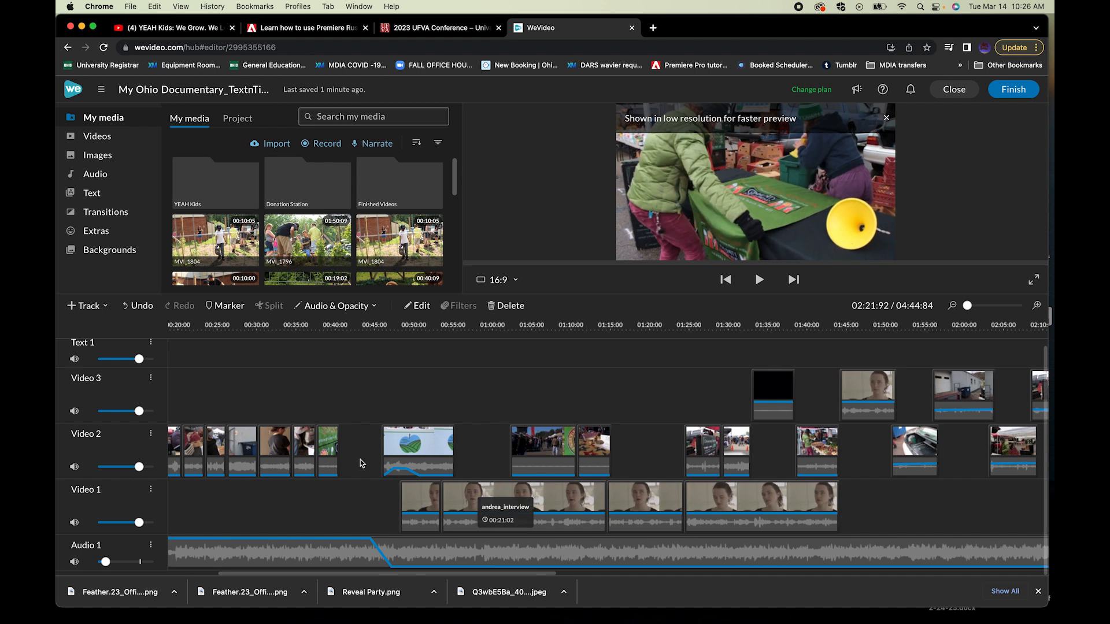
click(327, 326)
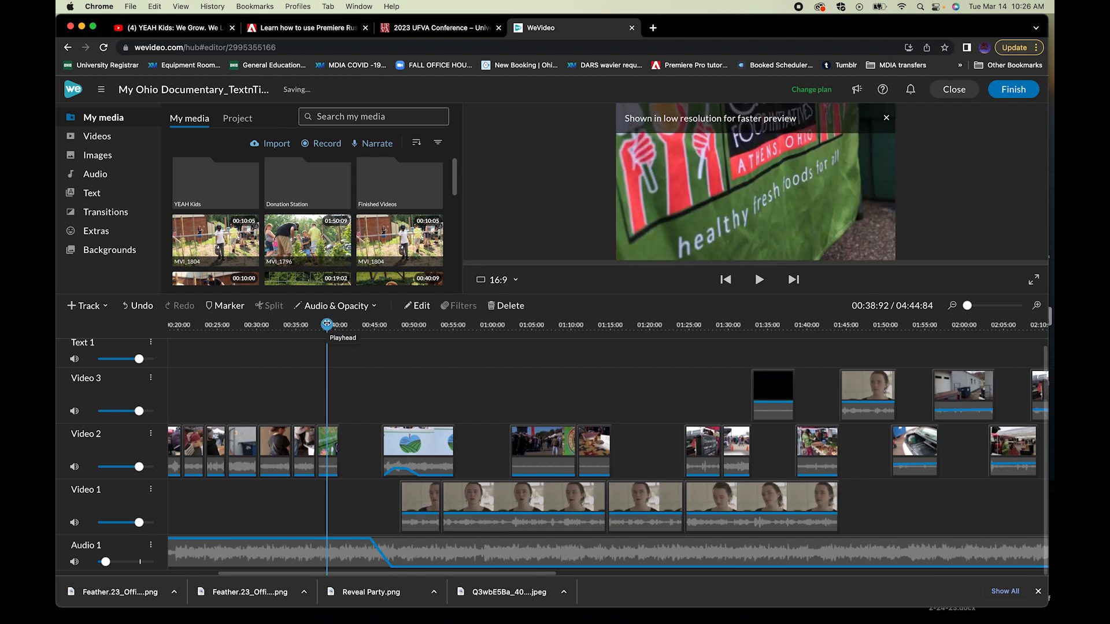
key(space)
scroll(322, 327, left, 3)
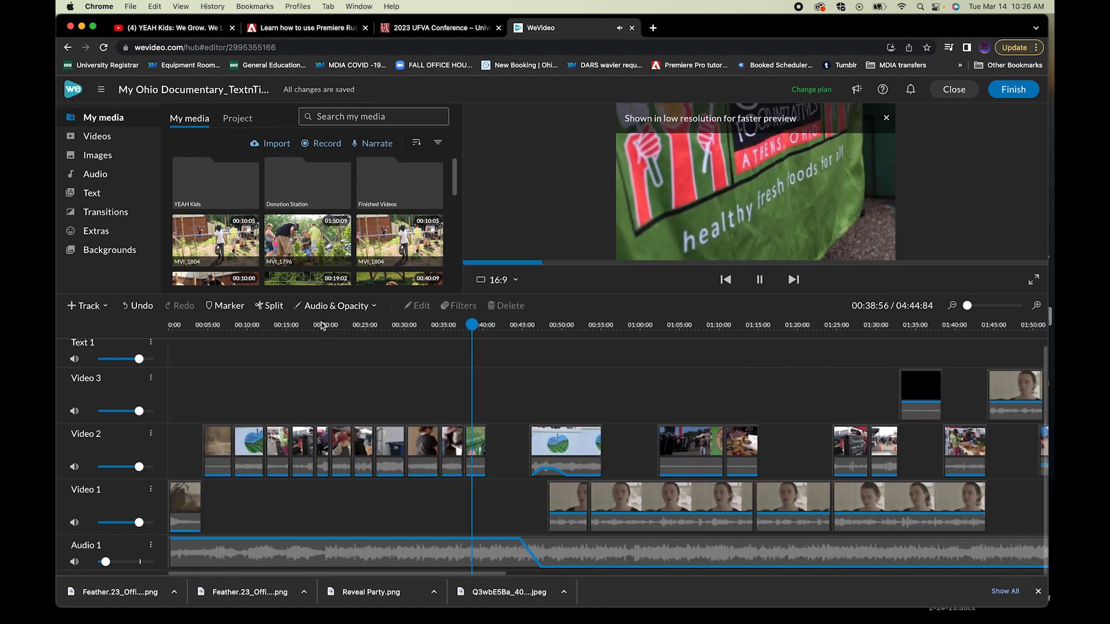
key(space)
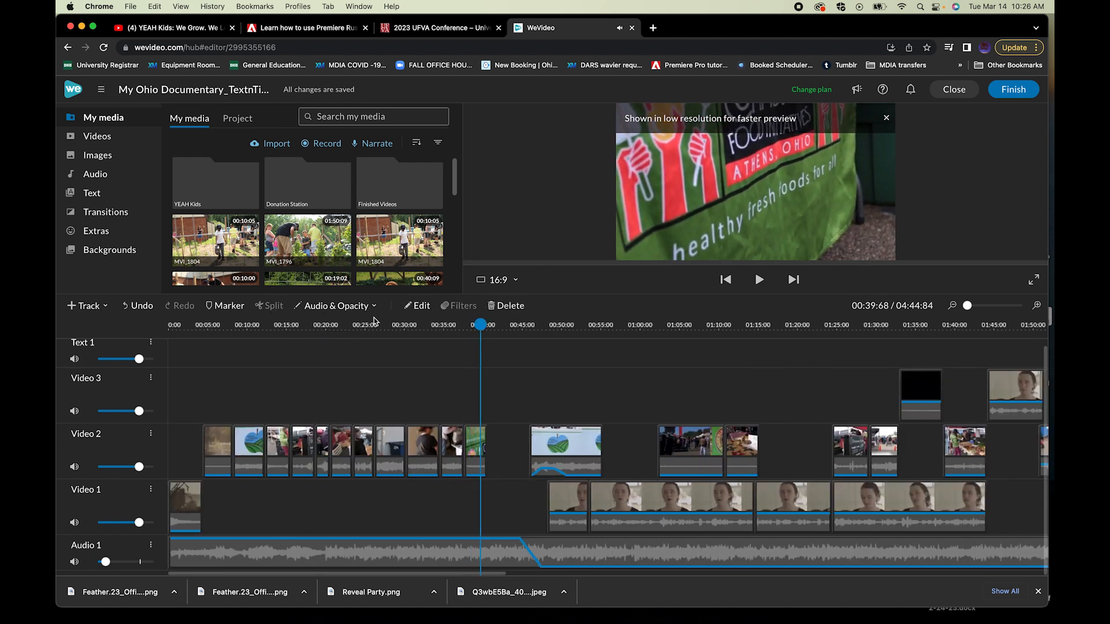
click(455, 324)
key(space)
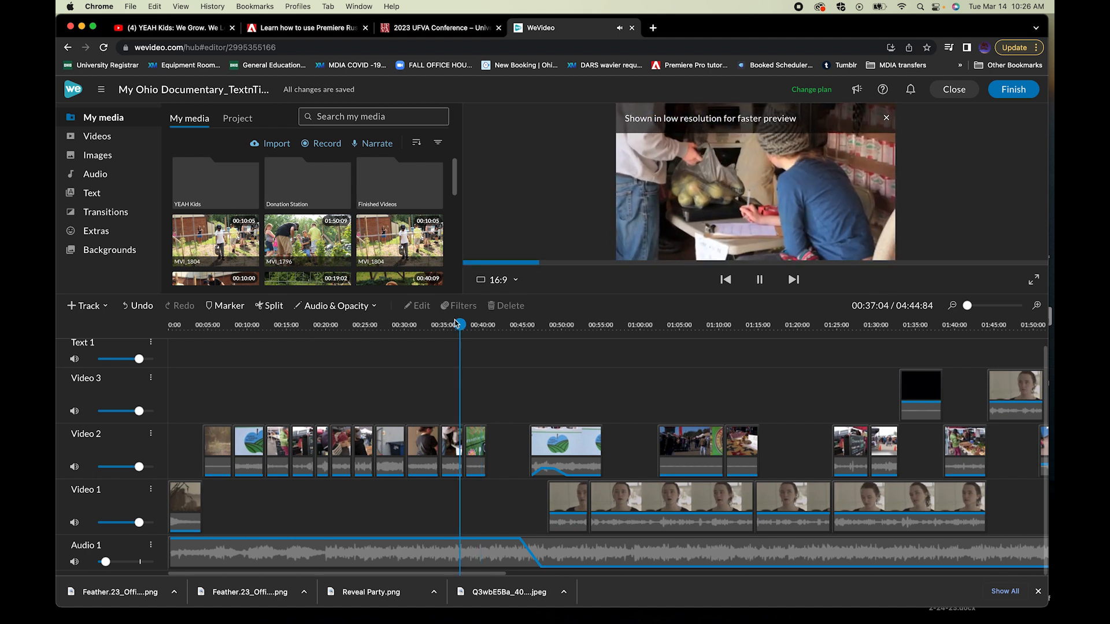
key(space)
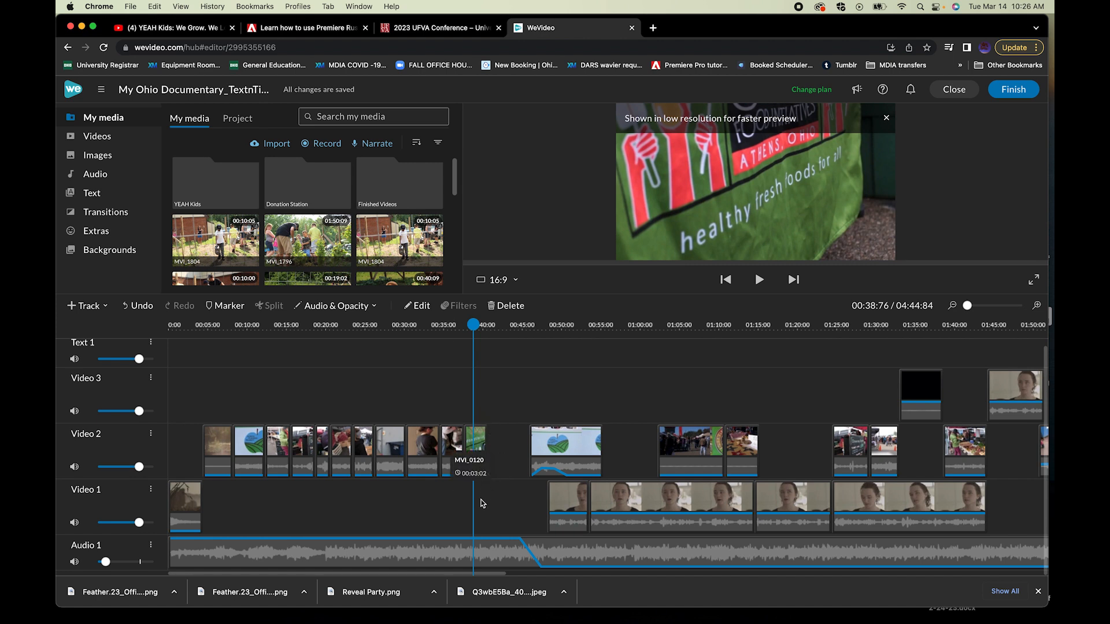
key(space)
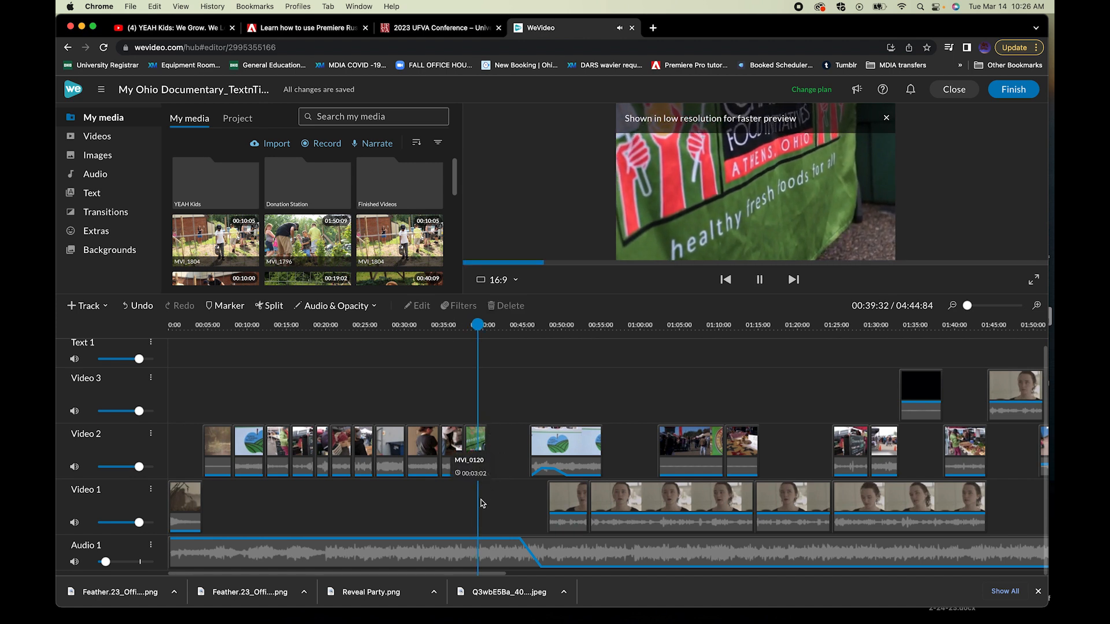
key(space)
click(459, 325)
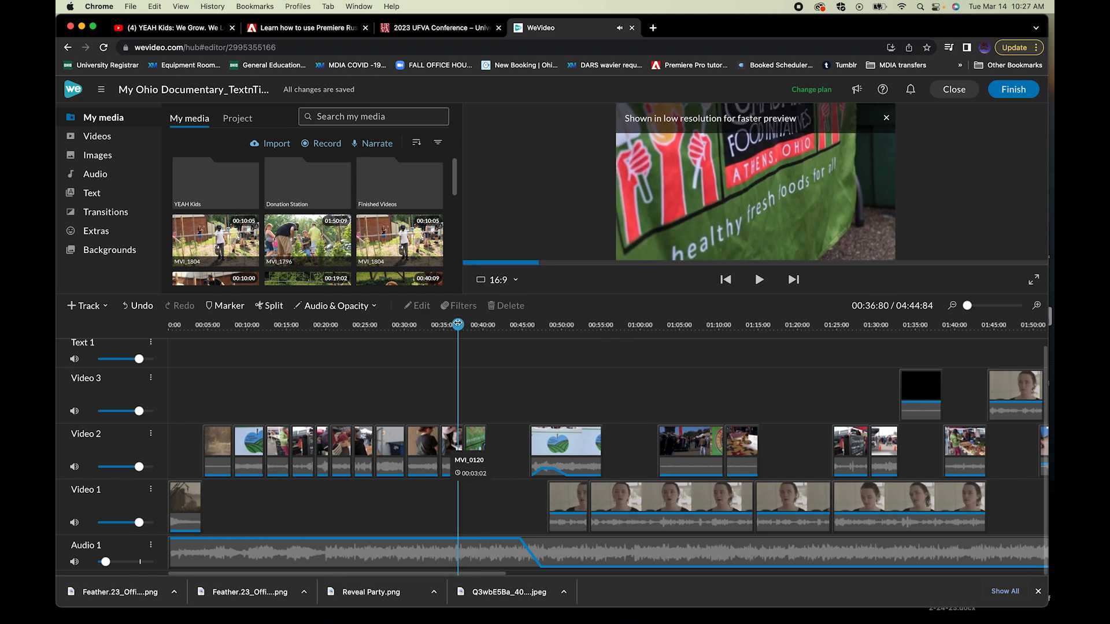
key(space)
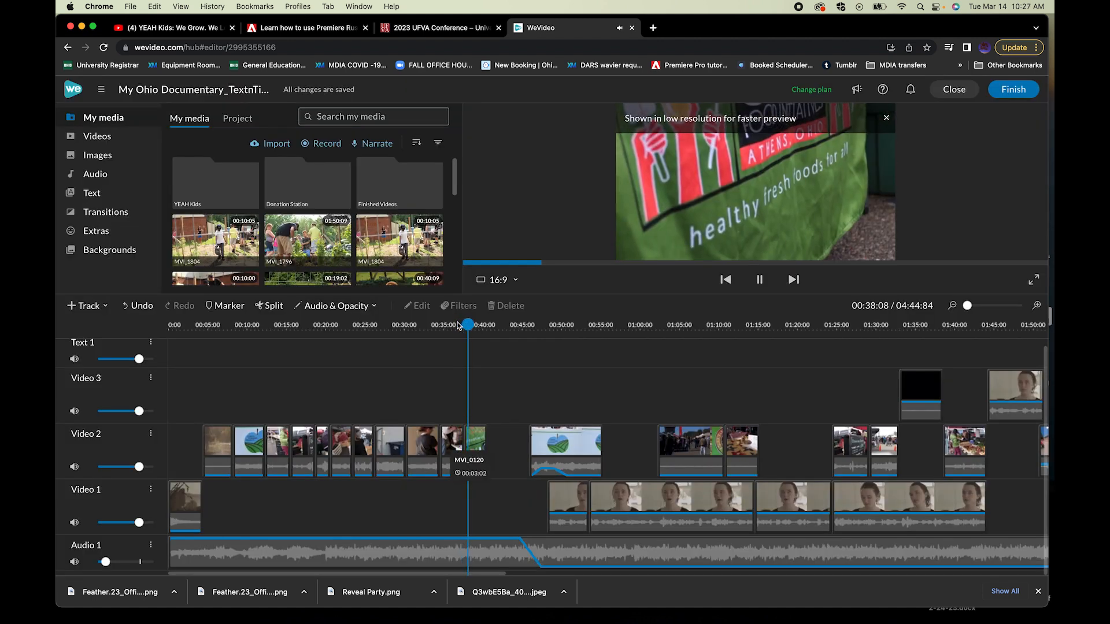
key(space)
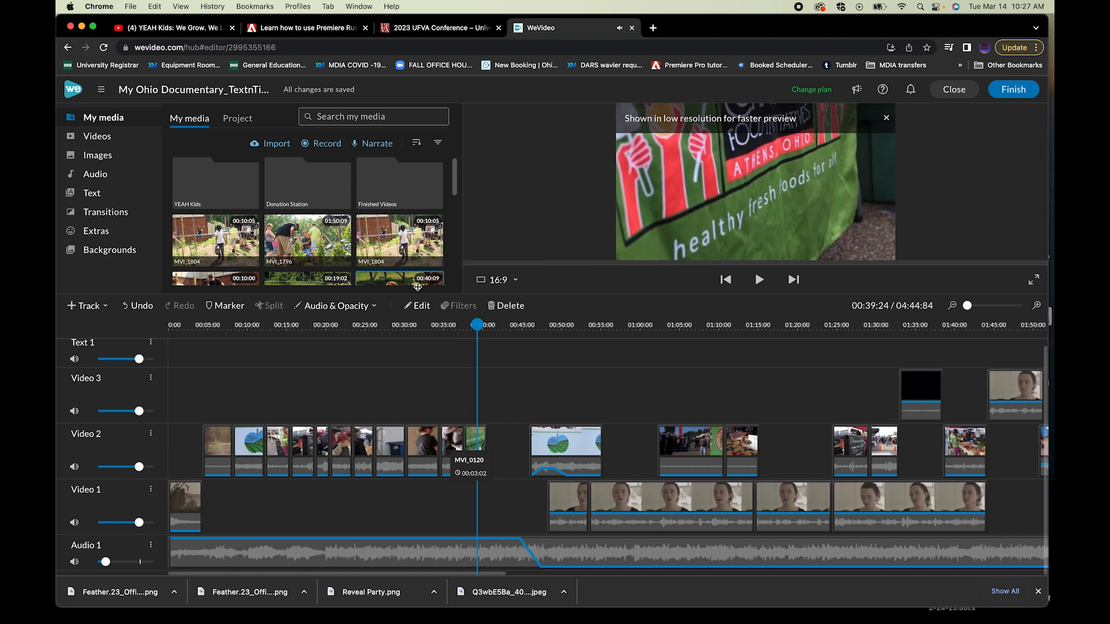
- Split the Audio 1 music at 00:39:28 and delete the long section after the cut
click(478, 551)
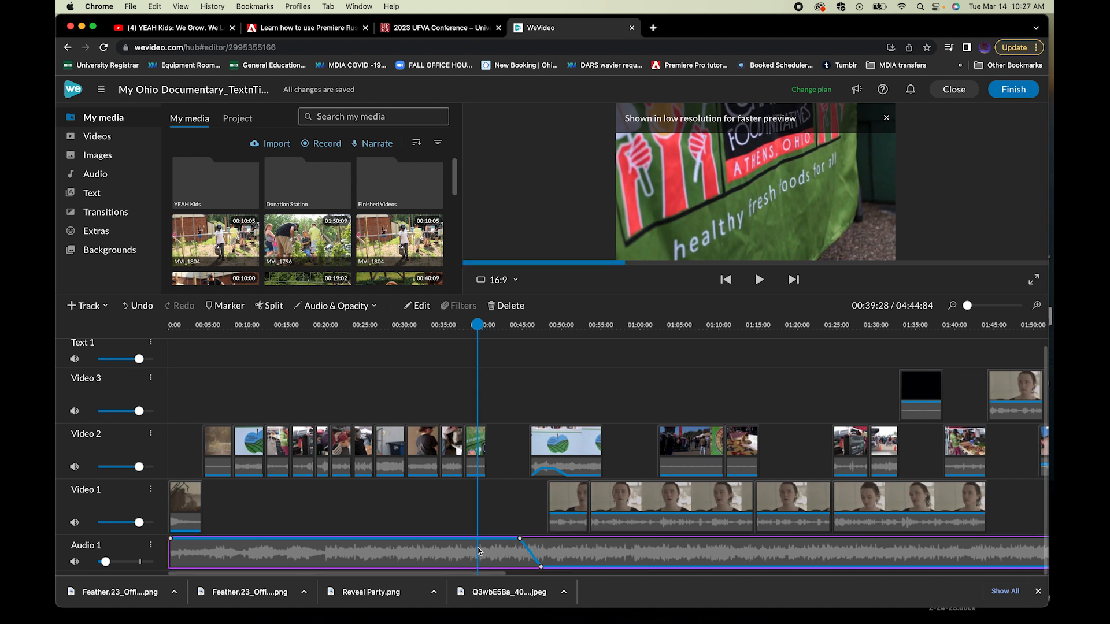
click(269, 305)
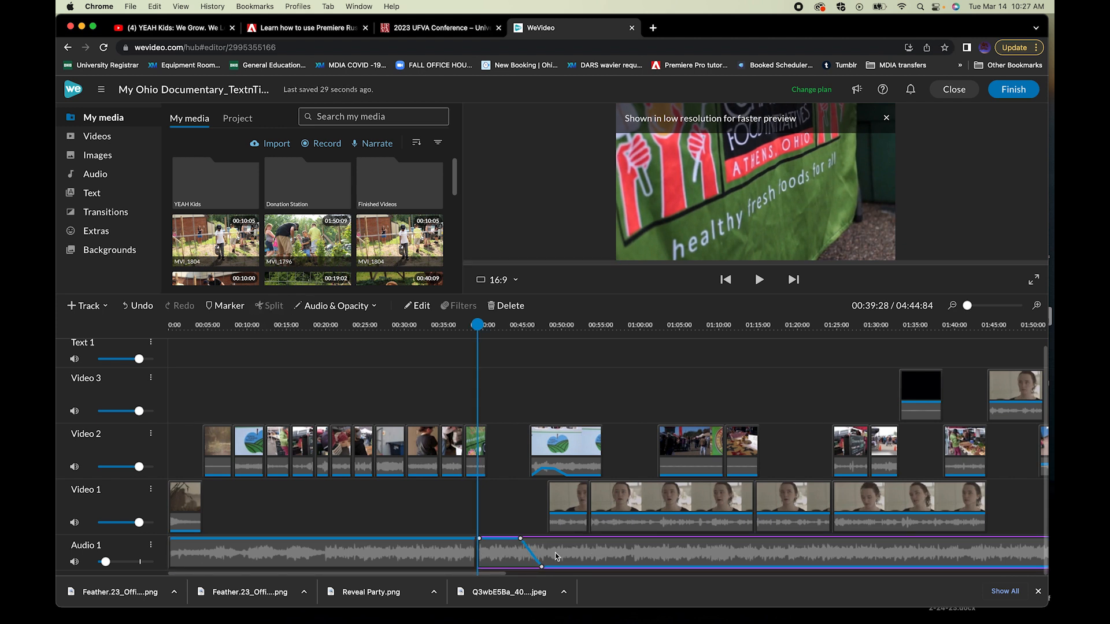
key(Delete)
- Move the music's split-off ending directly after the cut at 00:39:28, trim the silence off its start, and play the transition
scroll(601, 550, right, 10)
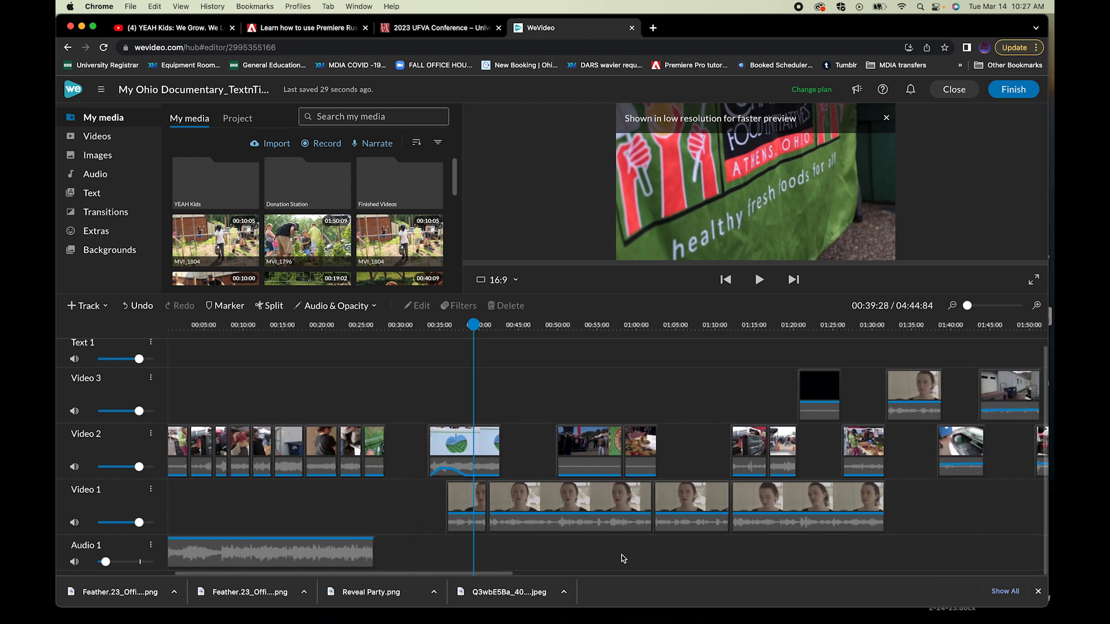
drag(942, 552, 279, 559)
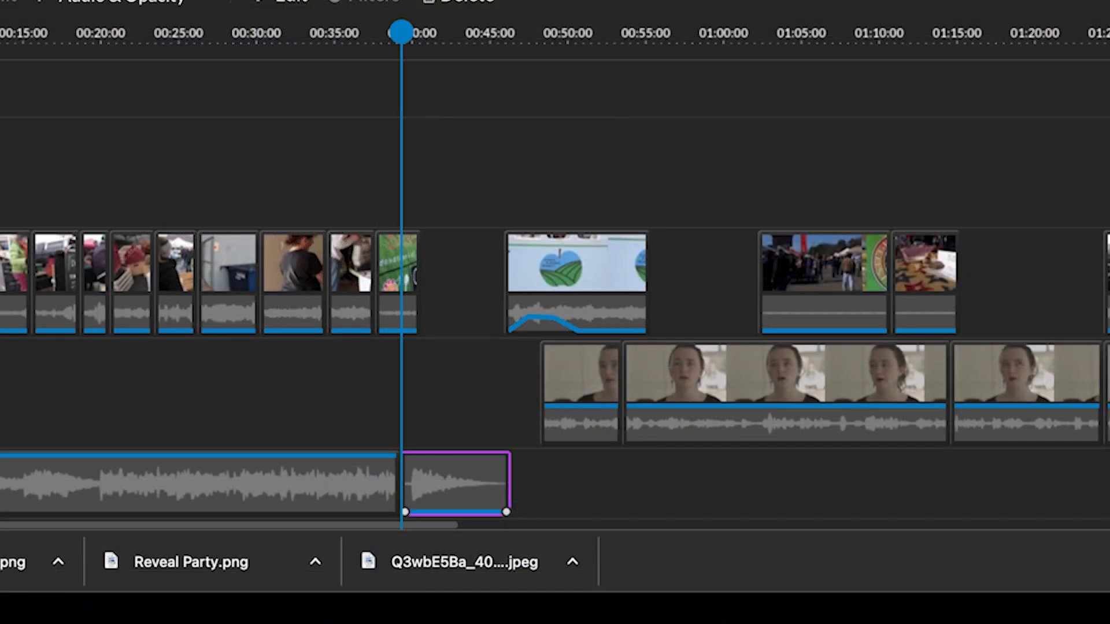
key(plus)
key(plus)
key(plus)
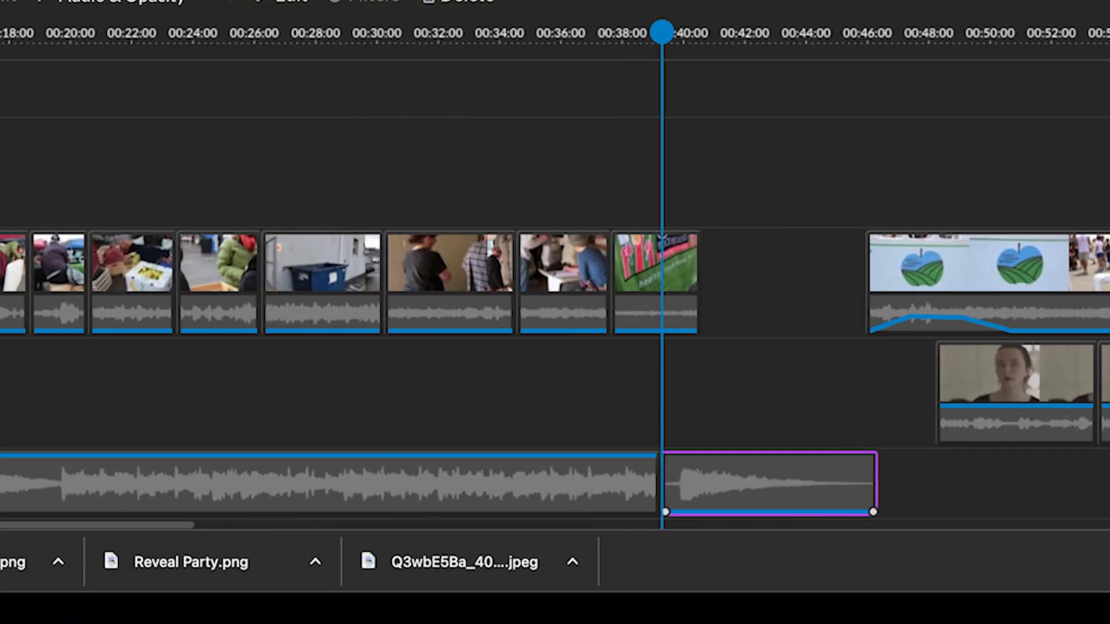
key(plus)
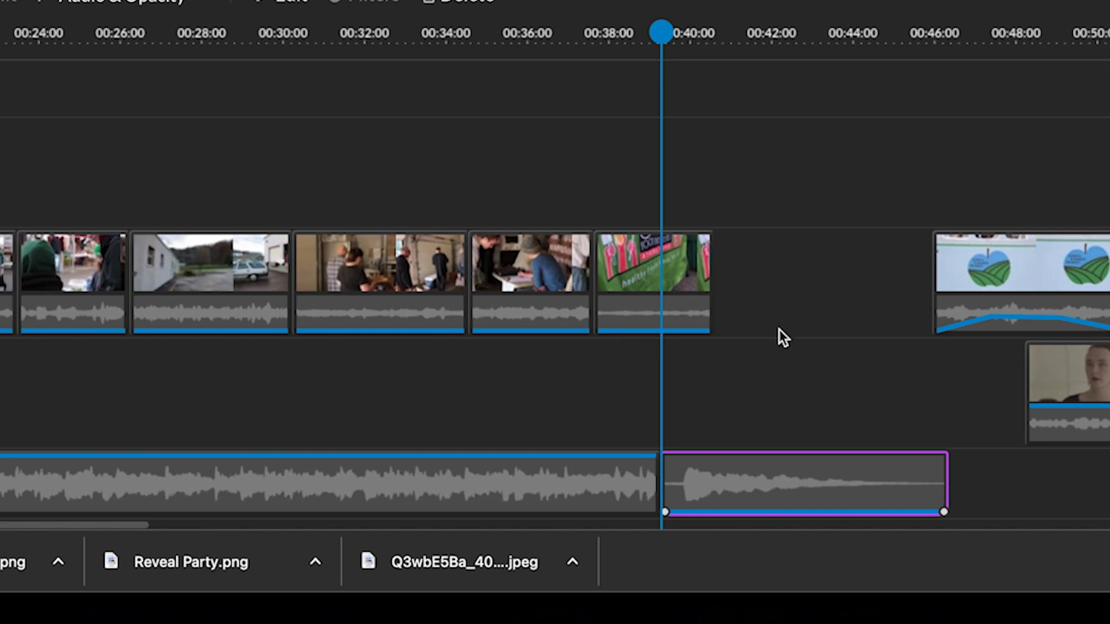
drag(667, 464, 731, 471)
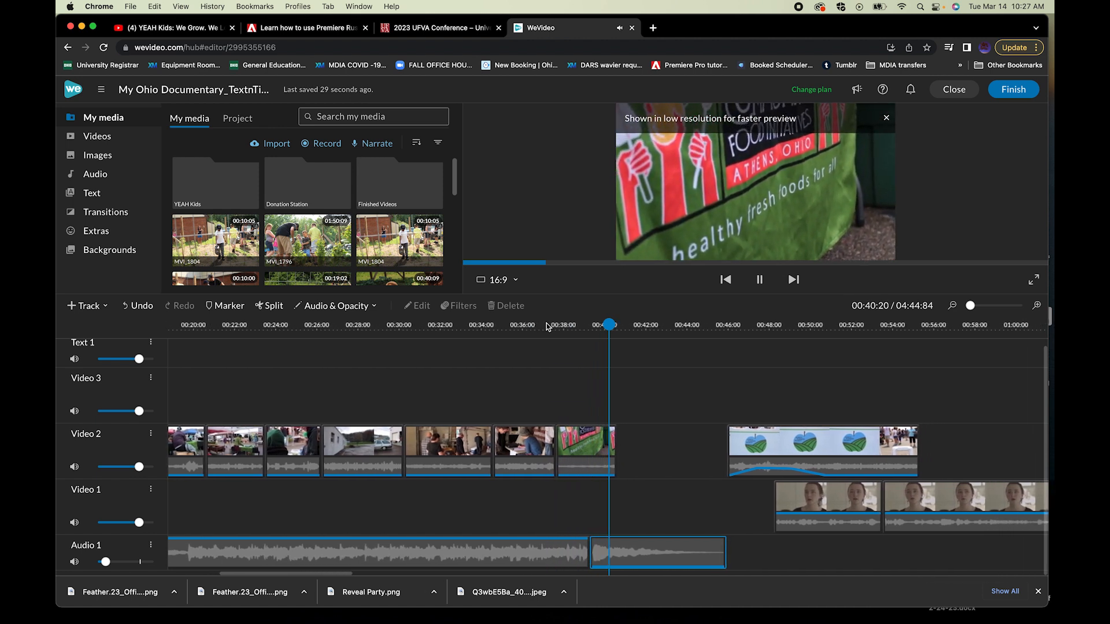
key(space)
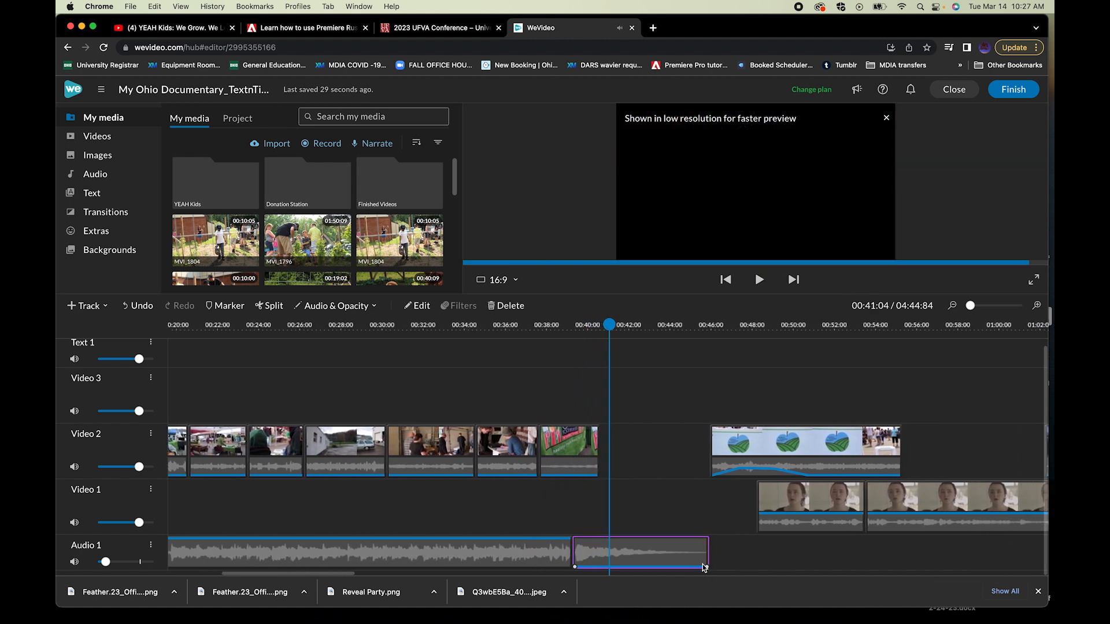
- Raise both ends of the music ending clip's volume line on Audio 1 to the maximum and play the transition from about 00:35
drag(708, 569, 707, 538)
drag(577, 569, 571, 531)
click(507, 323)
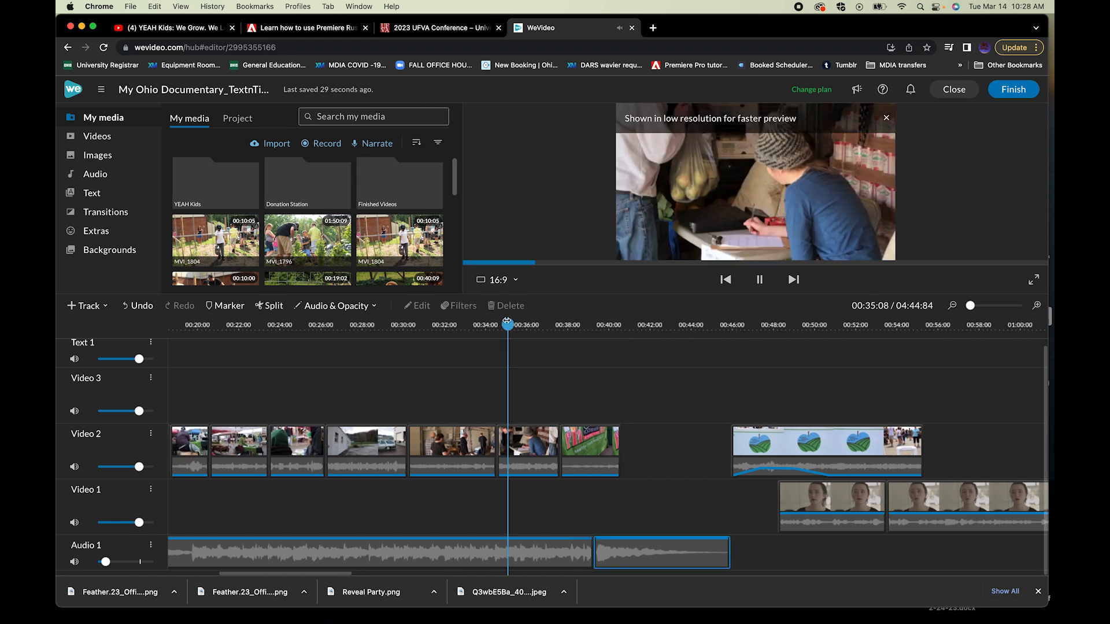
key(space)
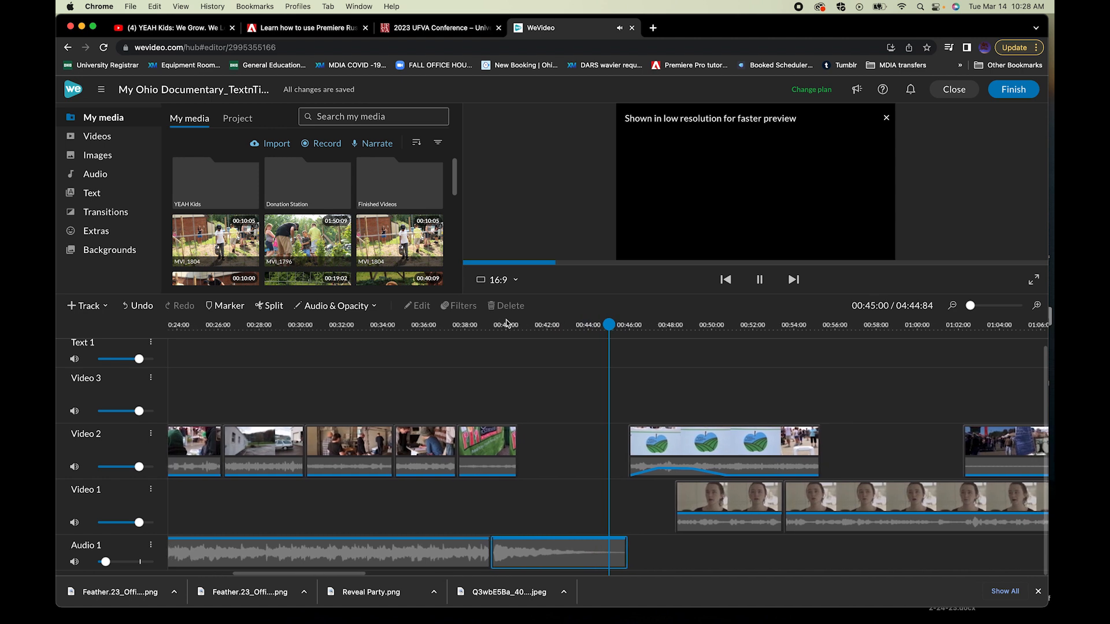
key(space)
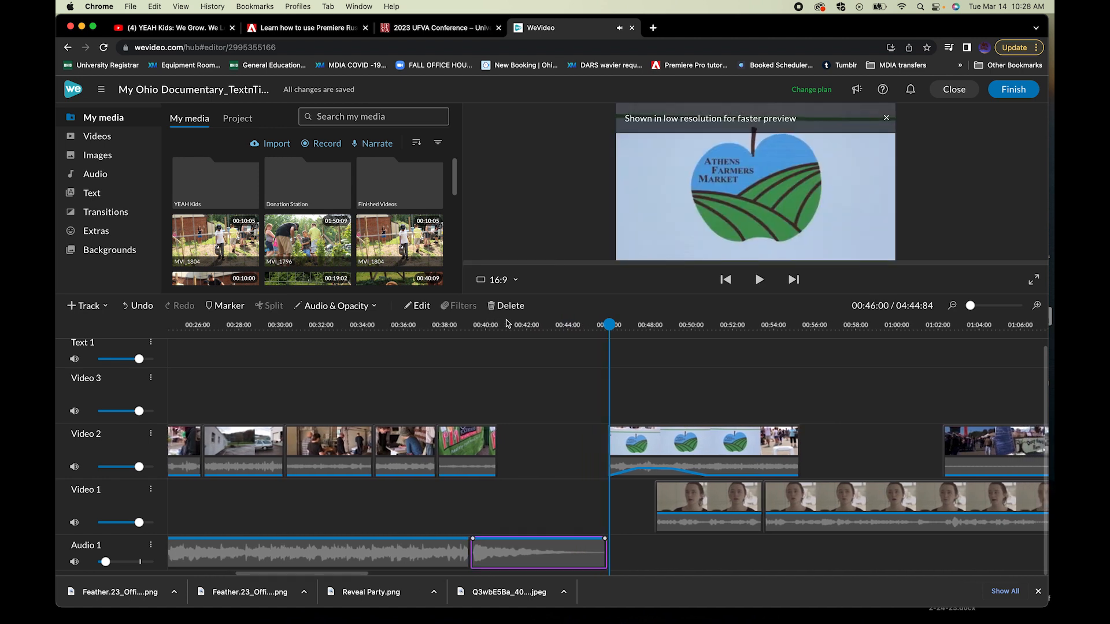
- Preview the opening of the first Video 1 clip from 00:00 and return the playhead to the start
scroll(508, 491, left, 5)
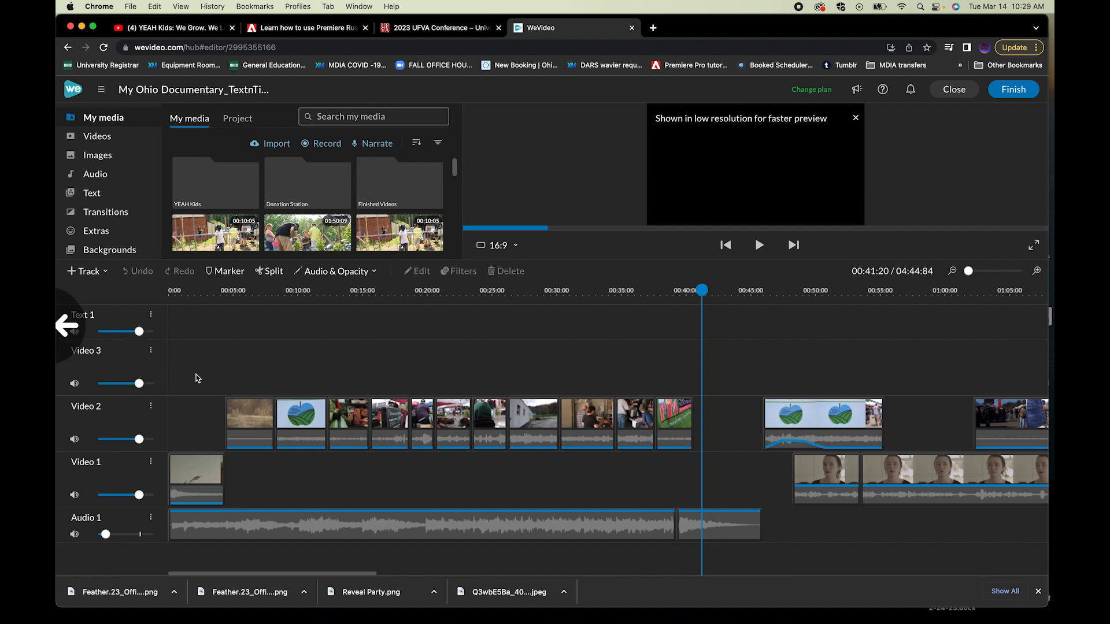
drag(188, 292, 157, 291)
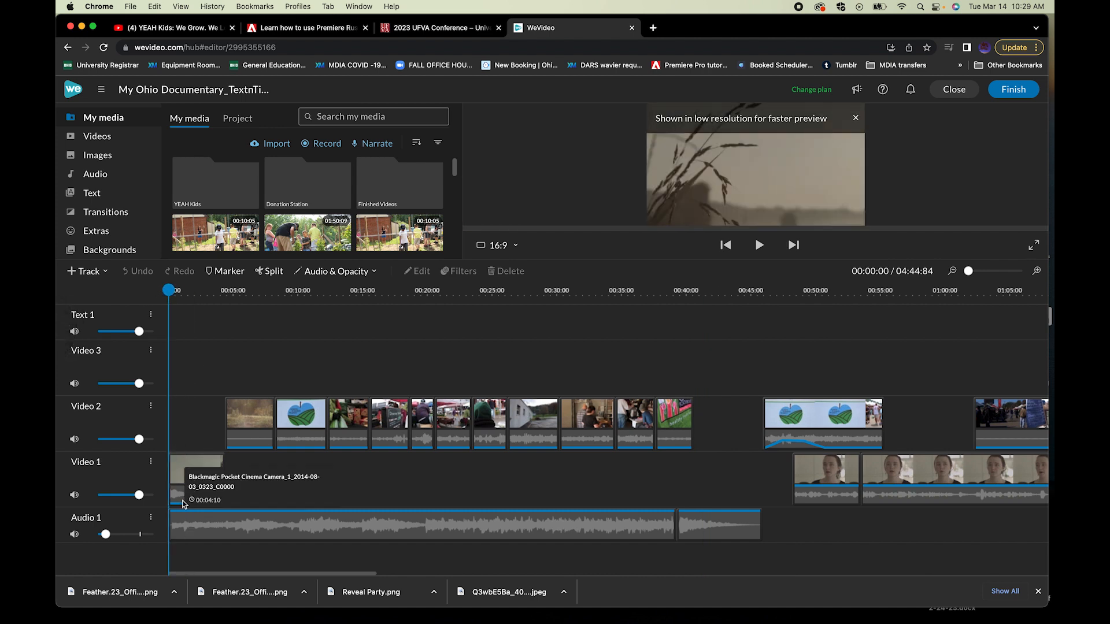
key(space)
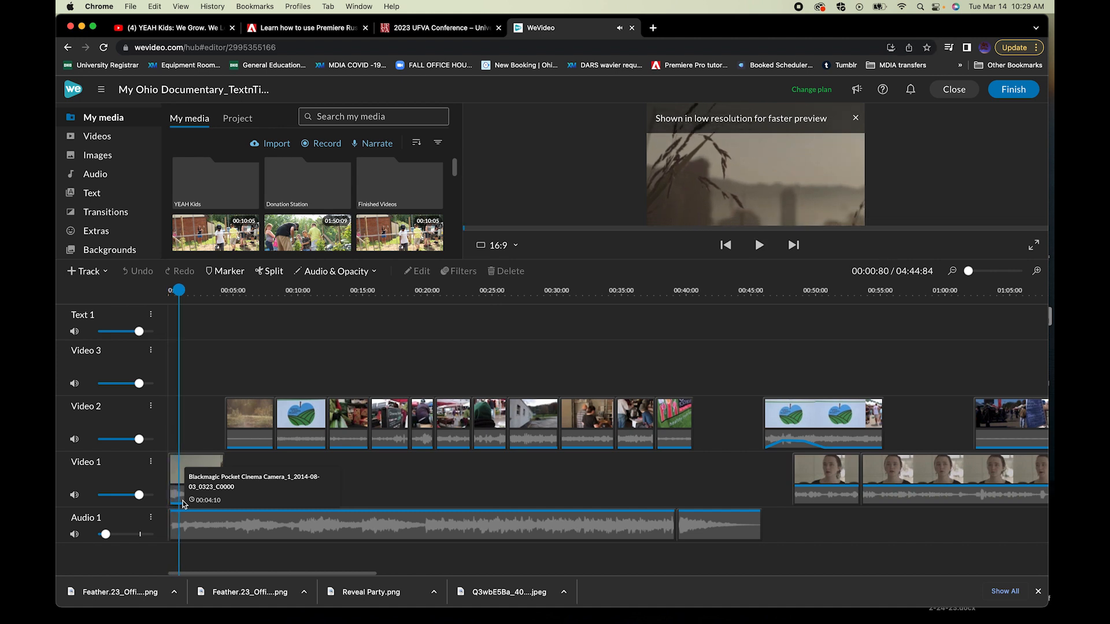
drag(178, 290, 149, 295)
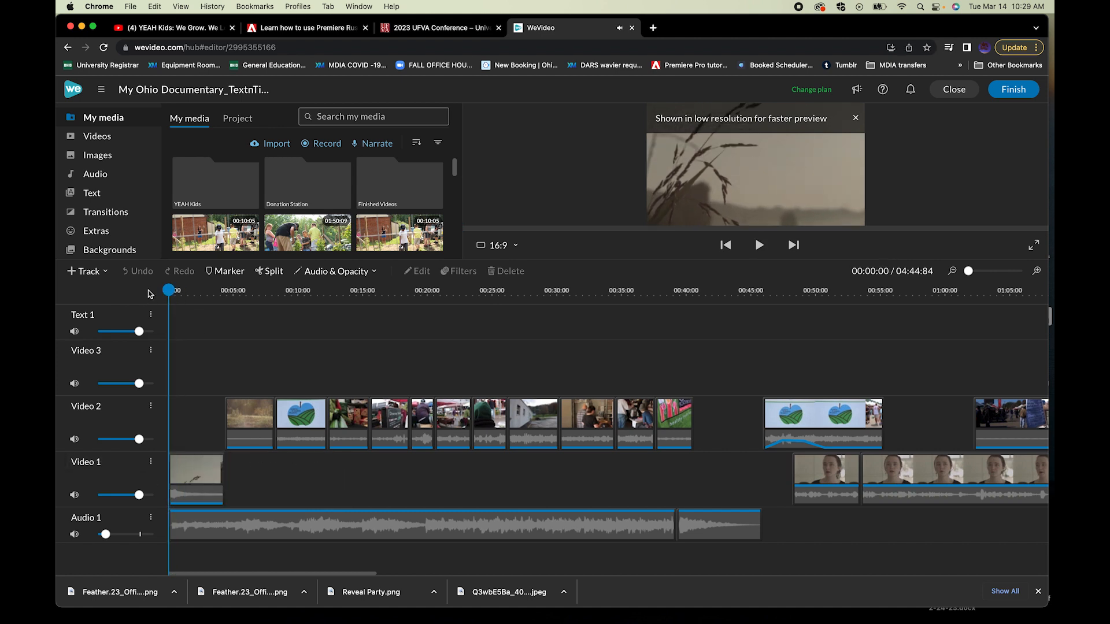
- Add a 1-second Cross fade transition at the start of the first Video 1 clip and play the opening
click(96, 214)
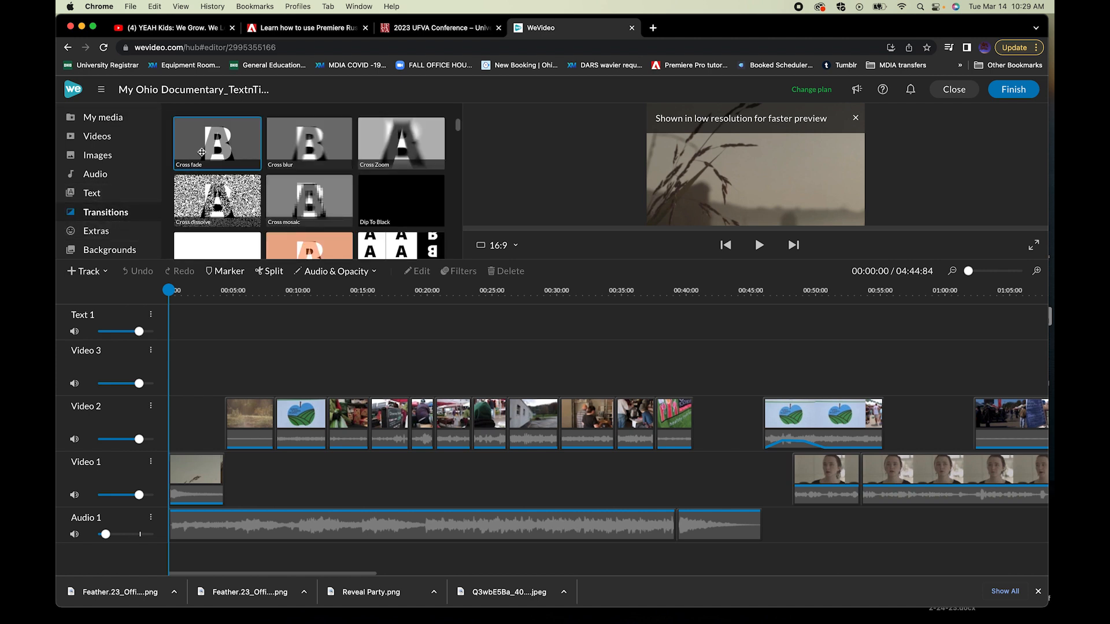
mouse_move(201, 152)
mouse_down()
mouse_move(173, 409)
mouse_move(177, 483)
mouse_up()
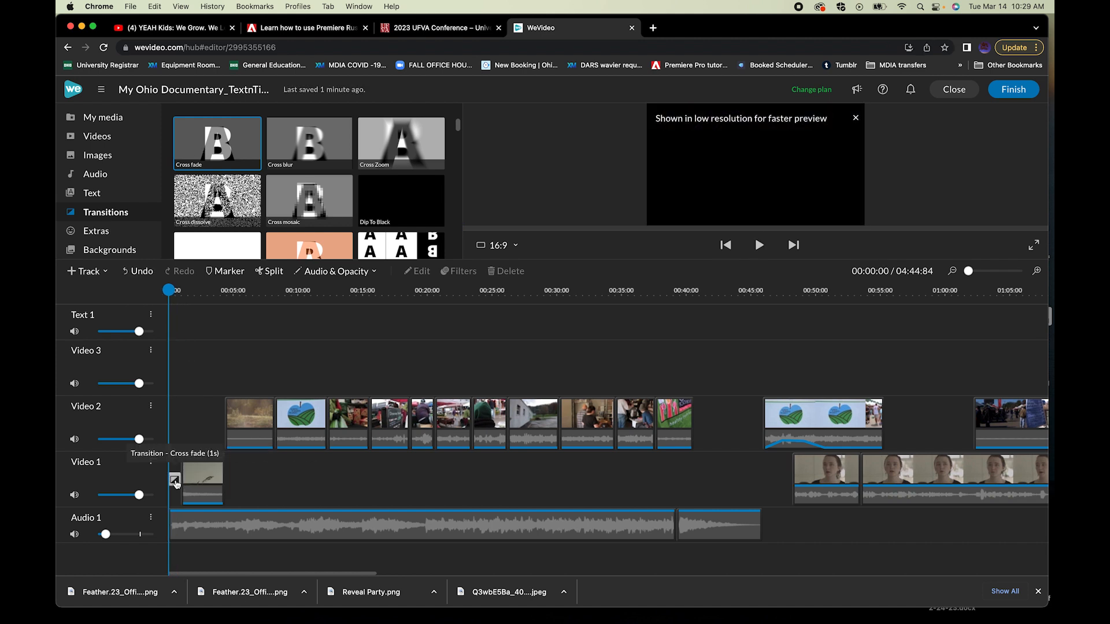
click(175, 481)
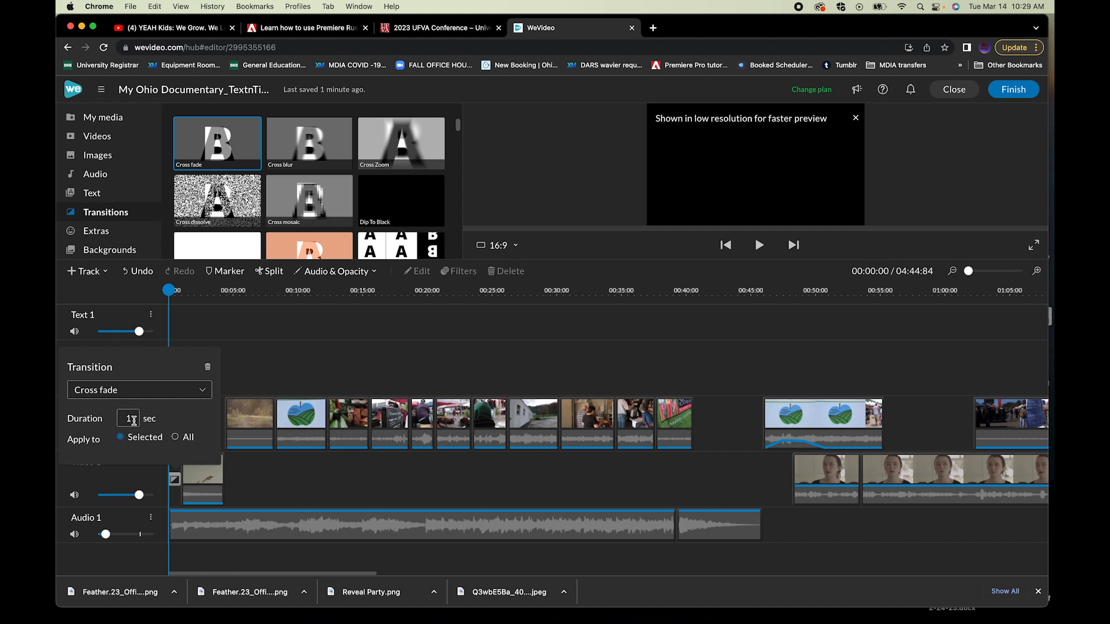
click(232, 476)
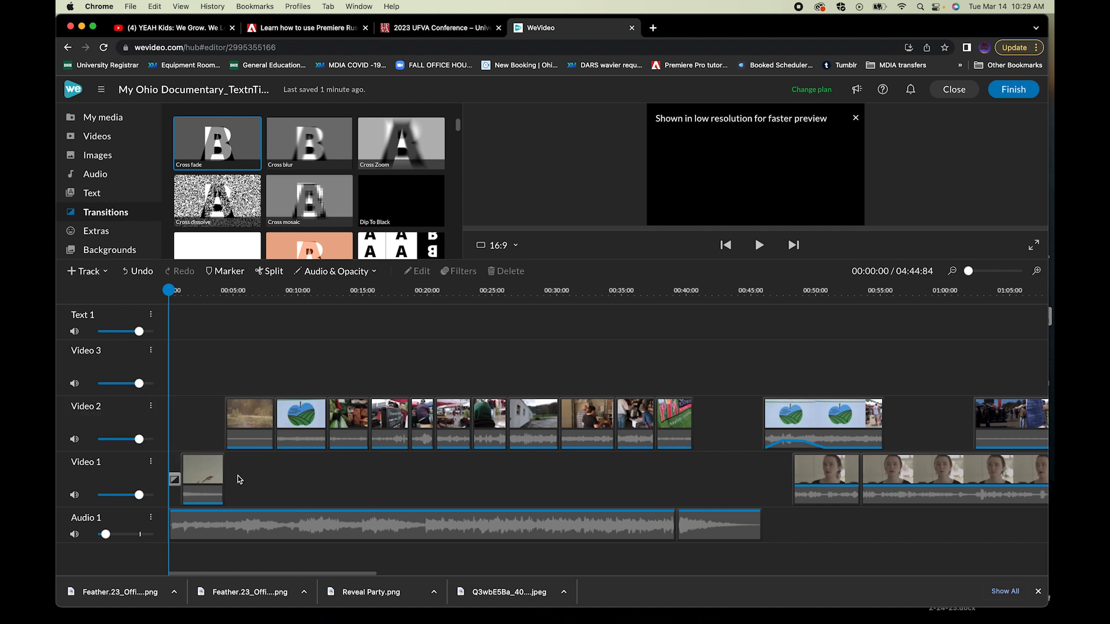
key(space)
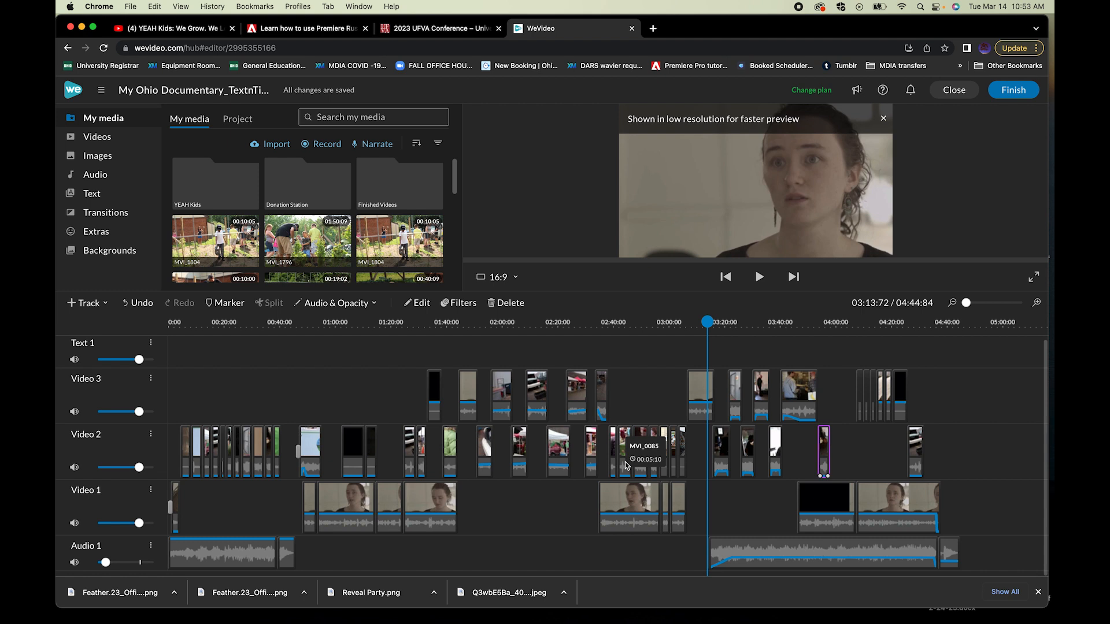
- Inspect the assembled timeline at several points in the opening b-roll, at the interview's end and at the last Video 2 clip
click(214, 323)
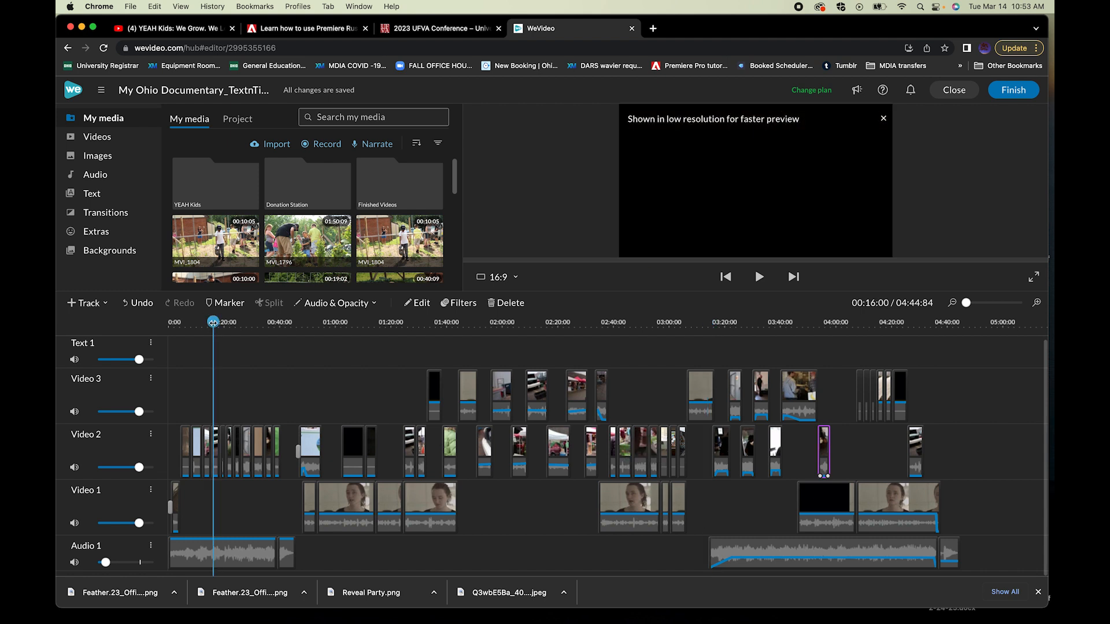
click(244, 322)
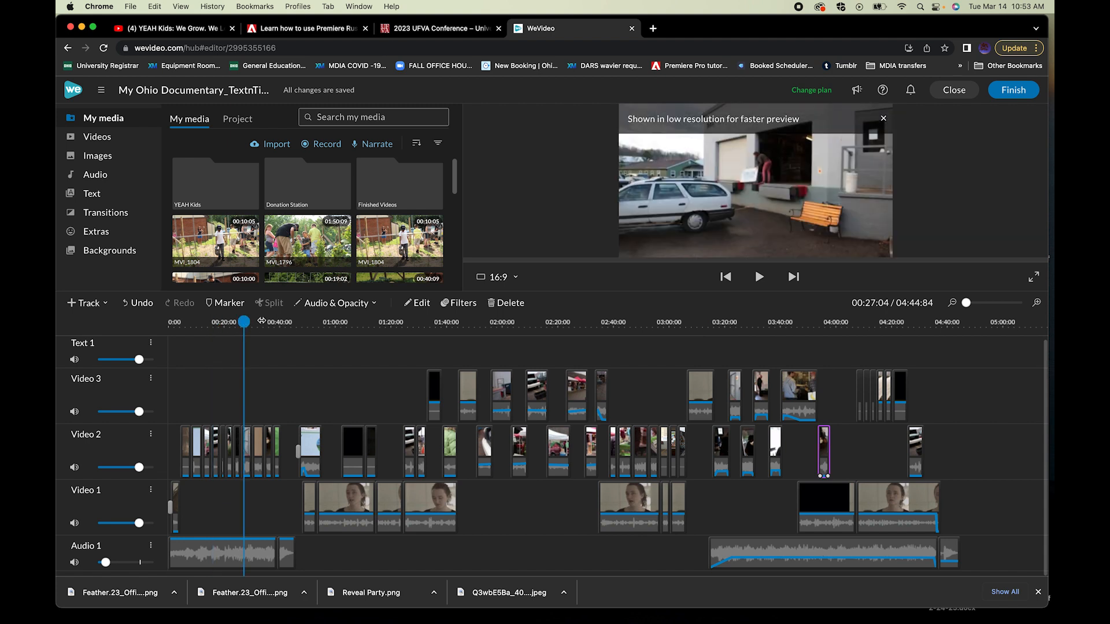
click(262, 321)
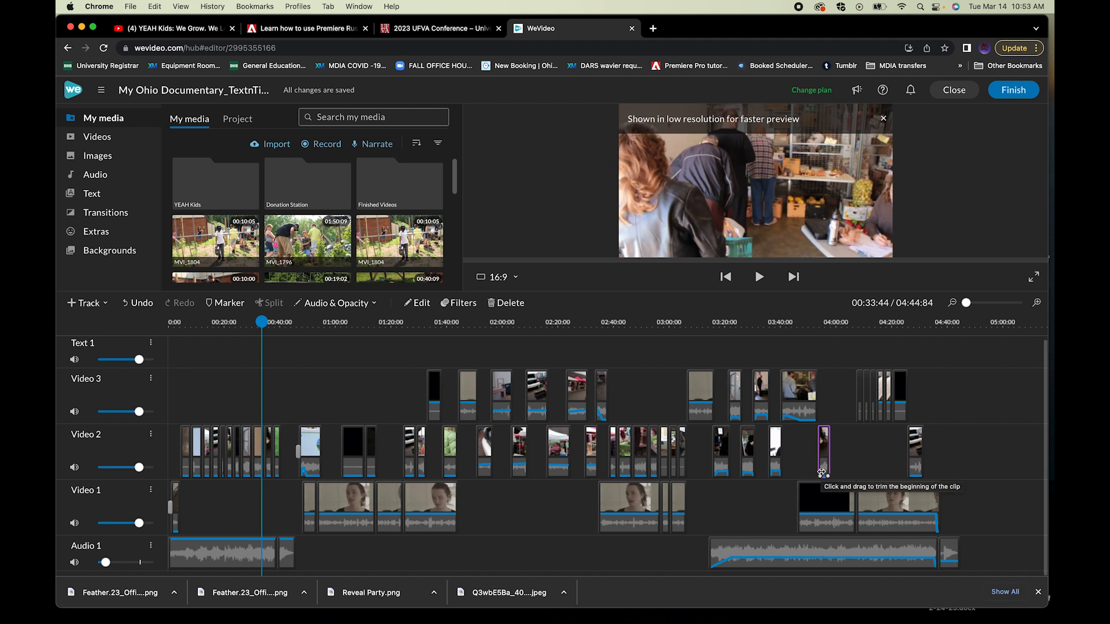
click(939, 322)
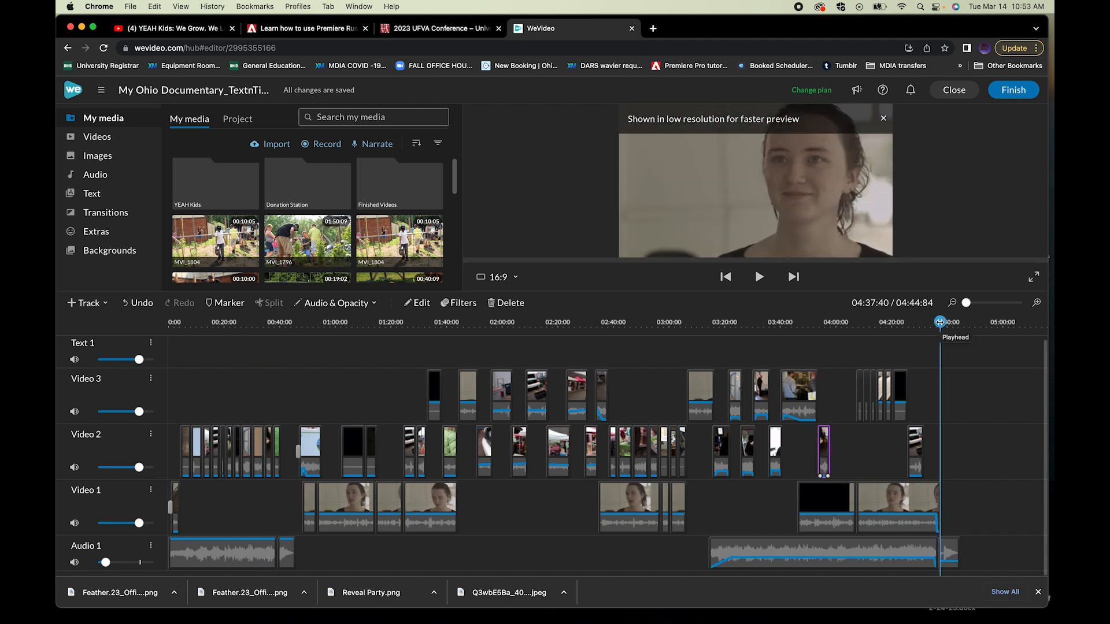
click(915, 323)
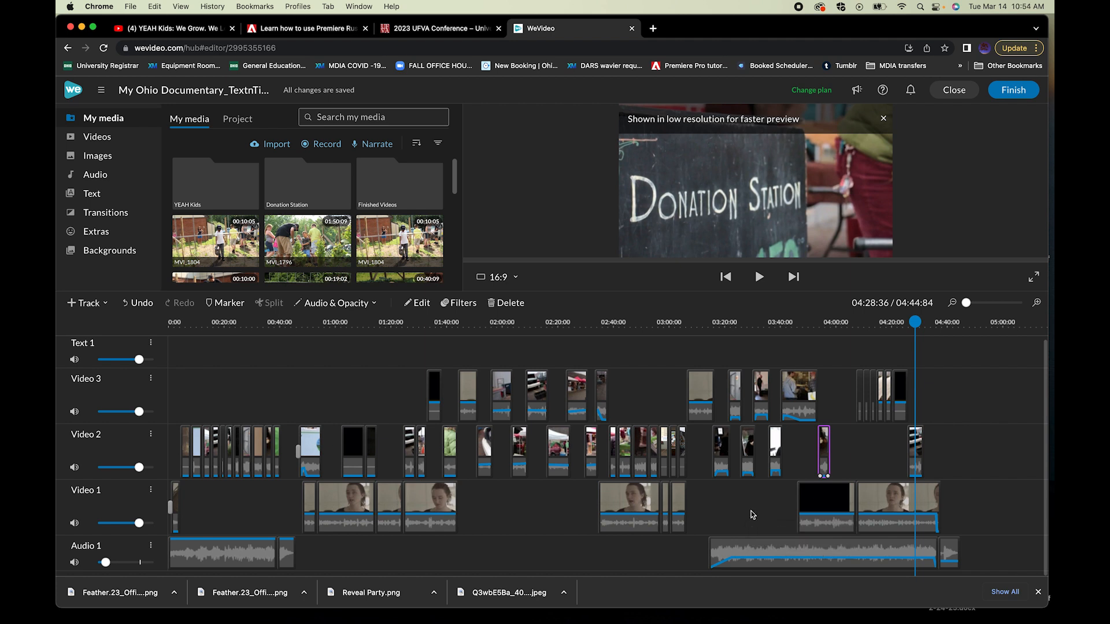
- Trim the start of the second music section on Audio 1 to line up with the Video 2 b-roll clip near 03:16
click(713, 544)
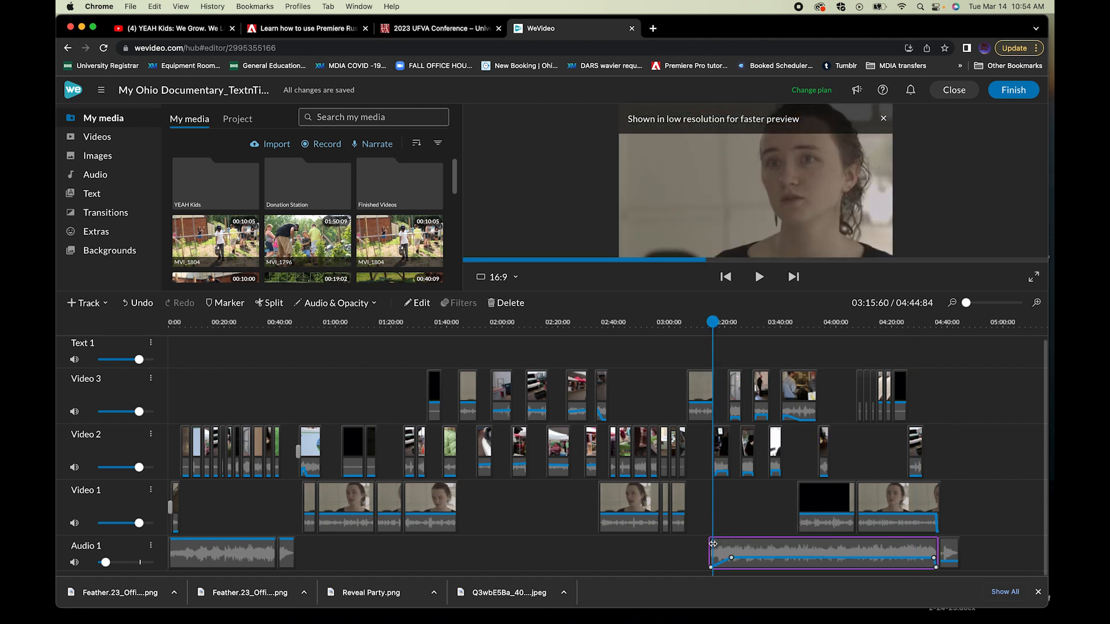
mouse_move(712, 544)
mouse_down()
mouse_move(702, 543)
mouse_move(712, 545)
mouse_up()
click(703, 319)
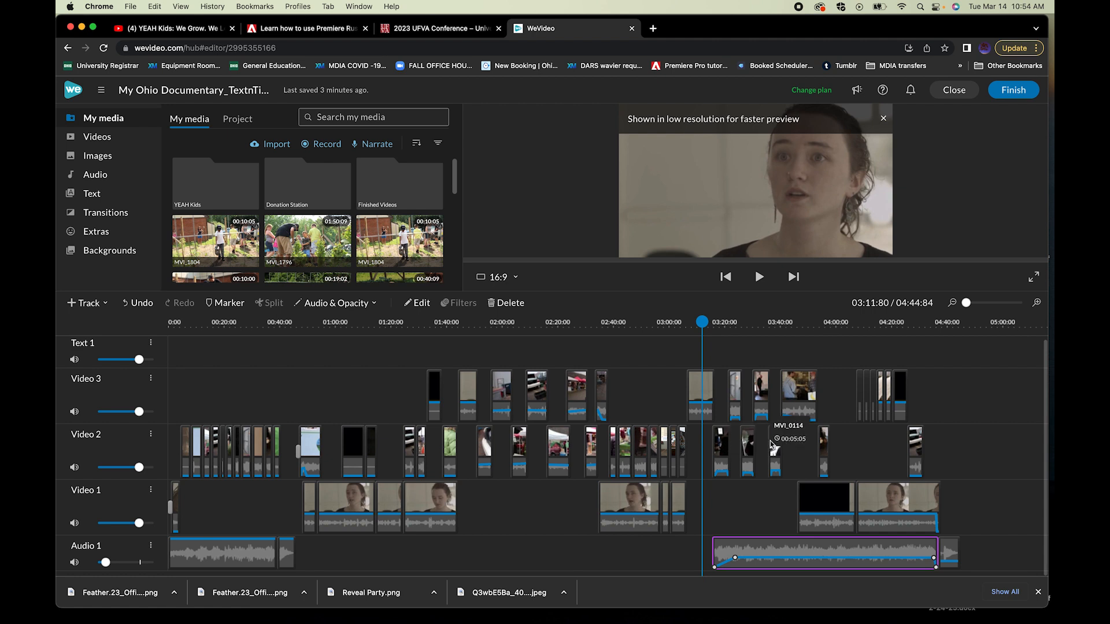
- Play the closing section from 03:14:00 through the final music hit to check the b-roll, interview and music levels
click(1037, 304)
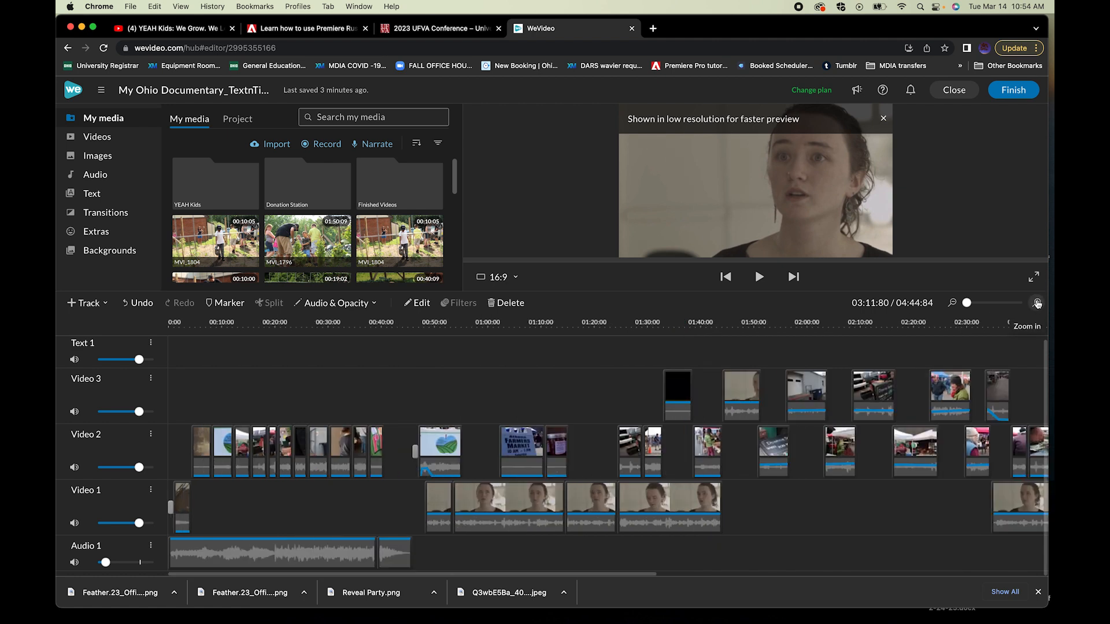
click(1038, 305)
scroll(874, 435, right, 10)
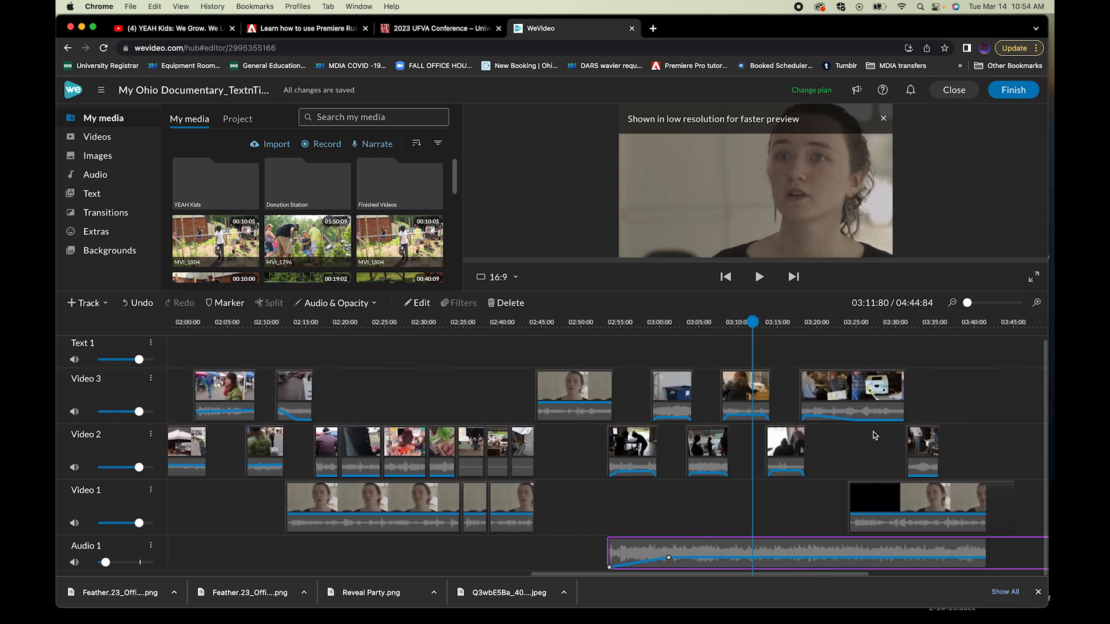
scroll(874, 436, right, 5)
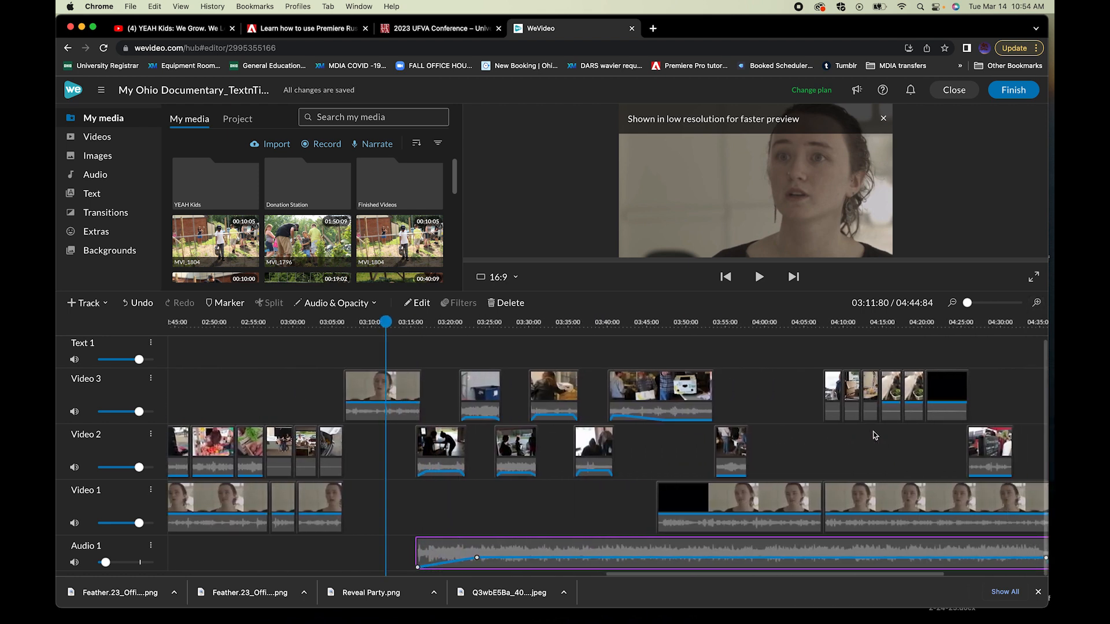
scroll(875, 436, right, 1)
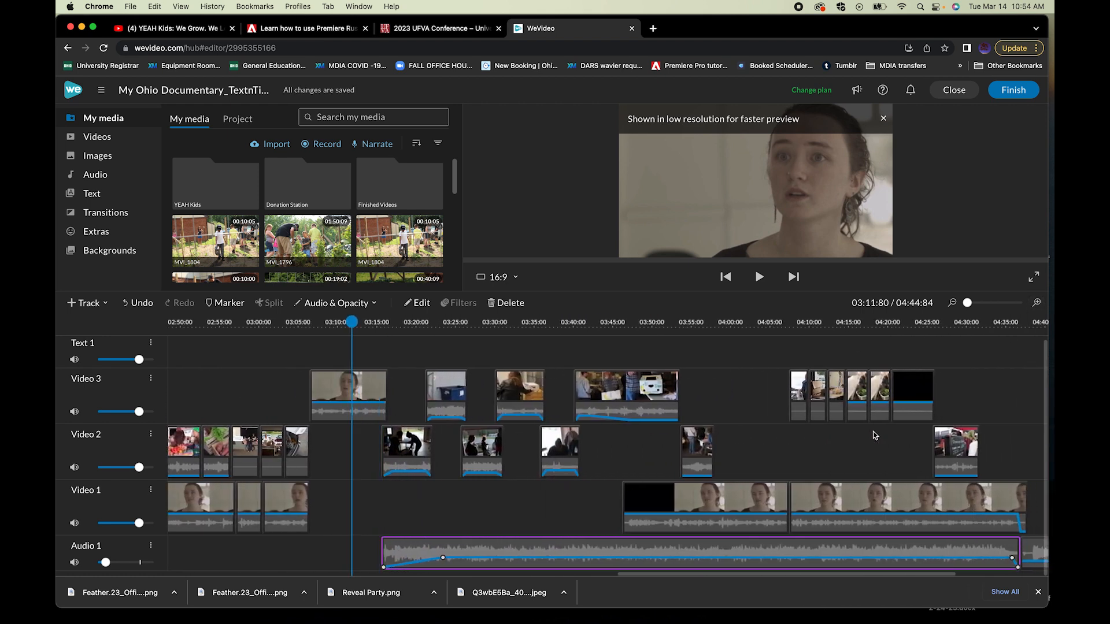
click(370, 322)
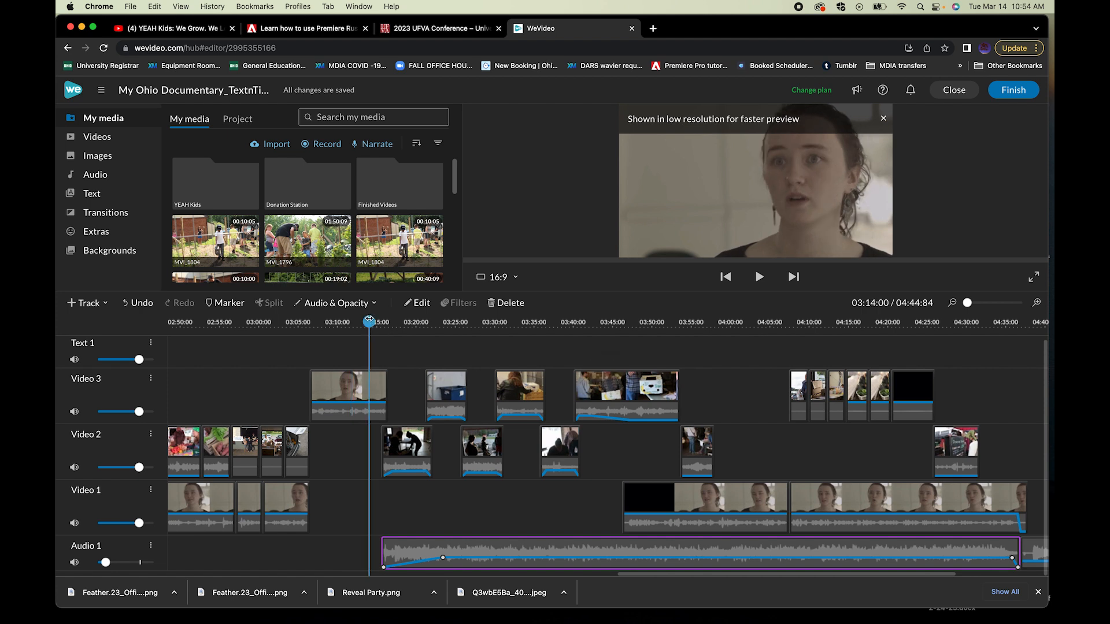
key(space)
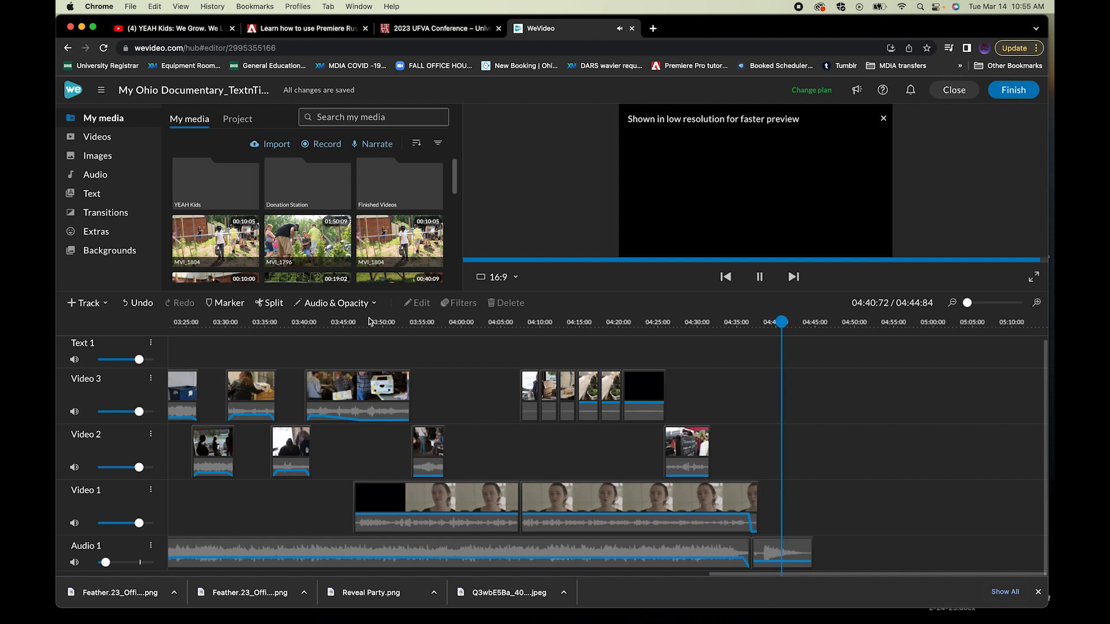
key(space)
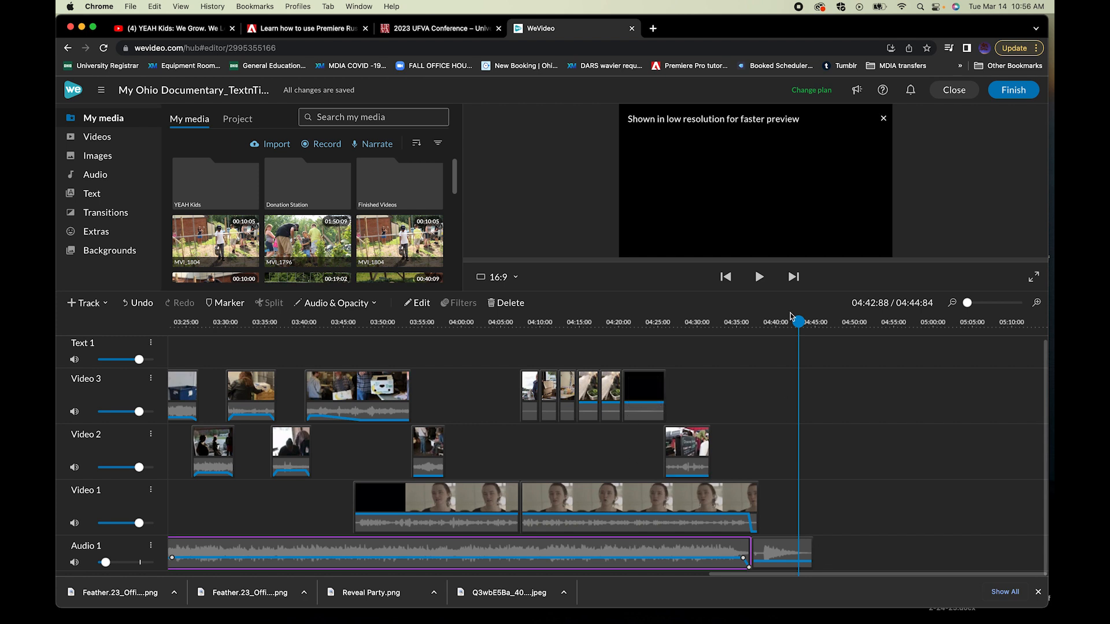
- Replay the music's ending clip on Audio 1 from the end of the interview, at about 04:37
drag(798, 321, 756, 322)
key(space)
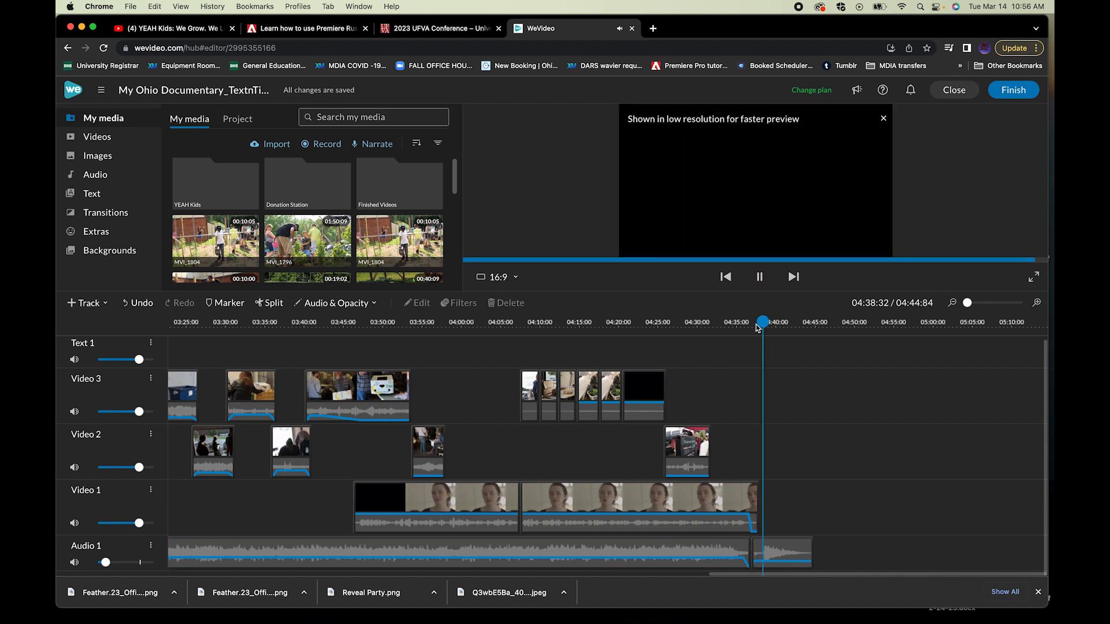
key(space)
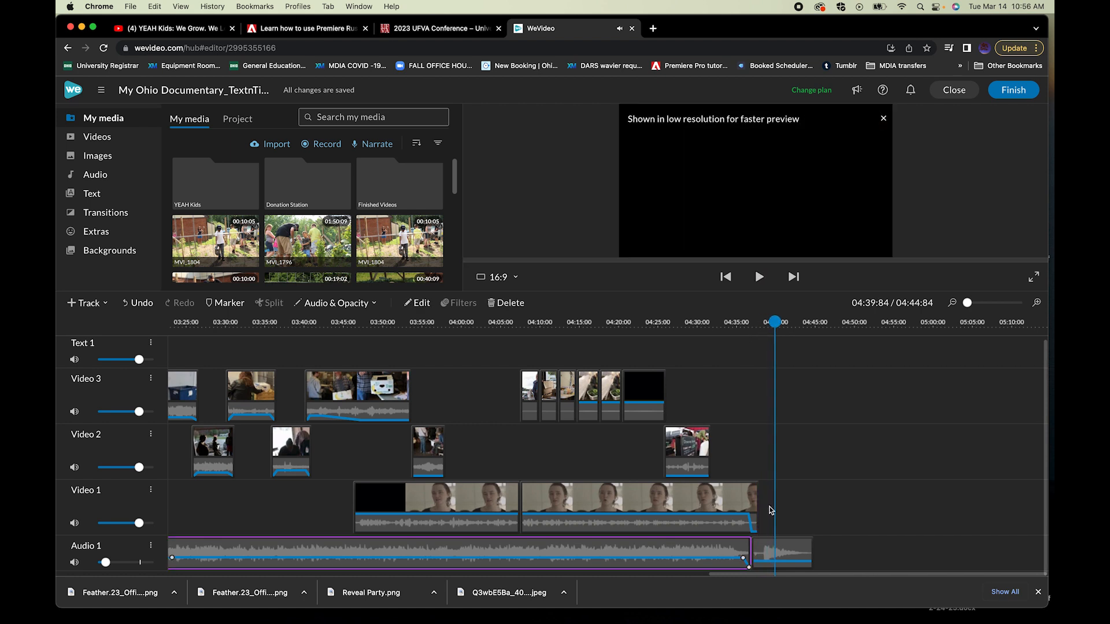